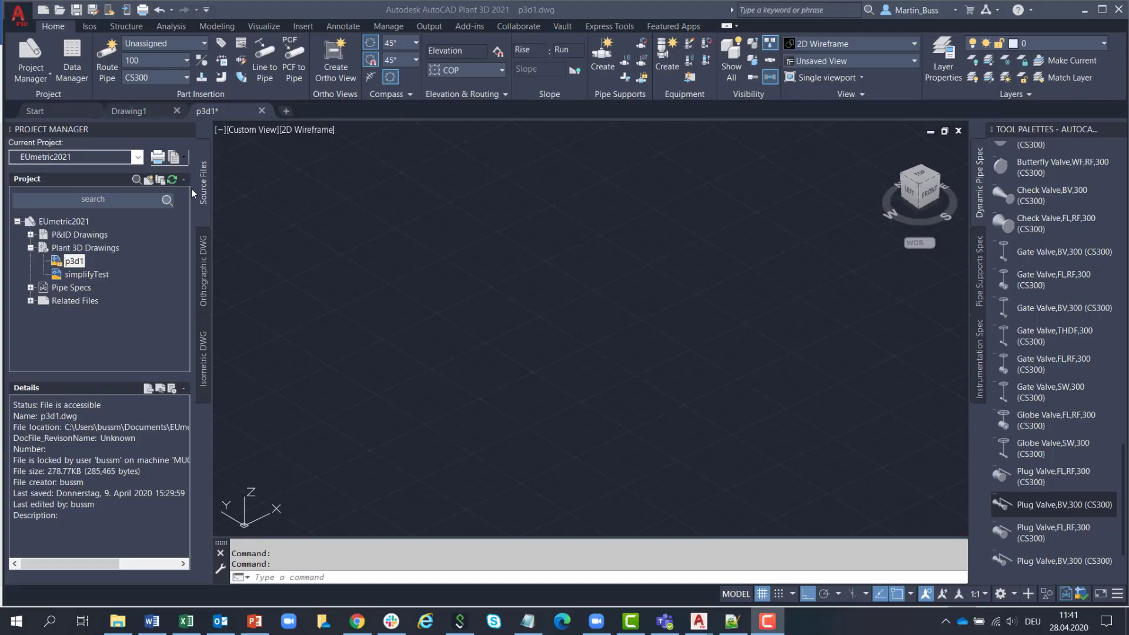
- Route a zigzag CS300 size-100 pipe from a start point through four successive bend points
{"action": "left_click", "coordinate": [107, 59]}
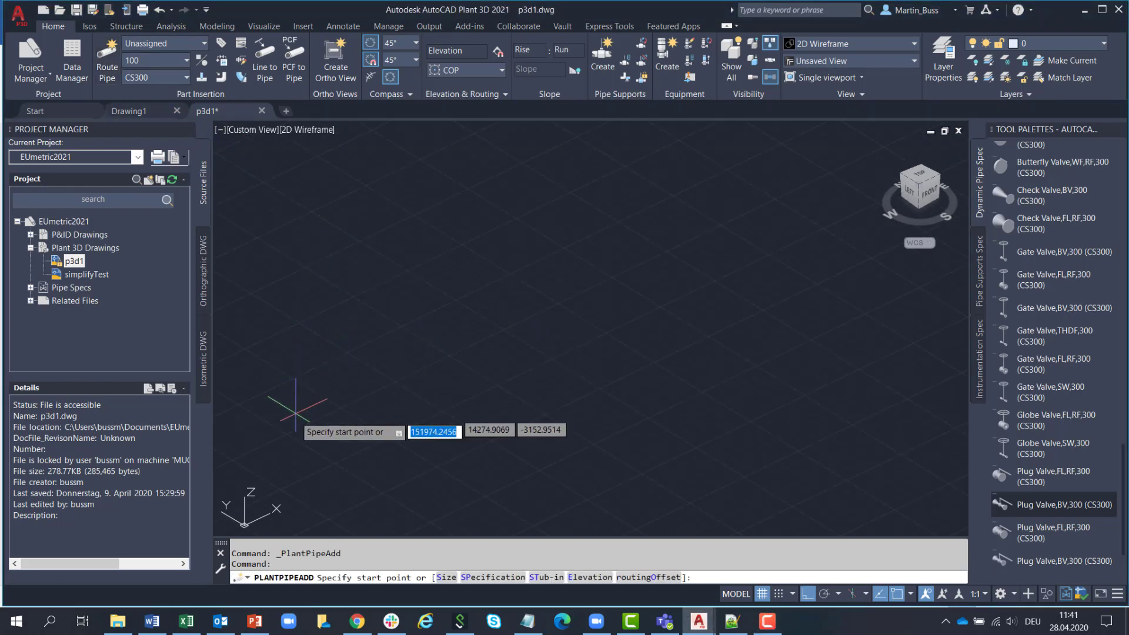
{"action": "left_click", "coordinate": [325, 416]}
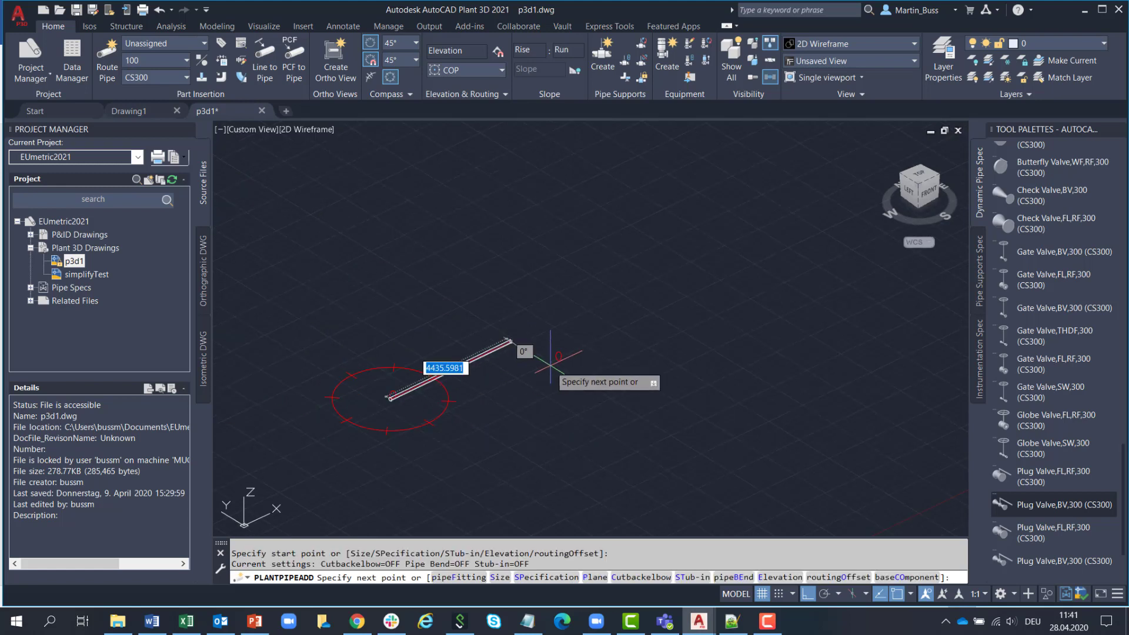
{"action": "left_click", "coordinate": [427, 373]}
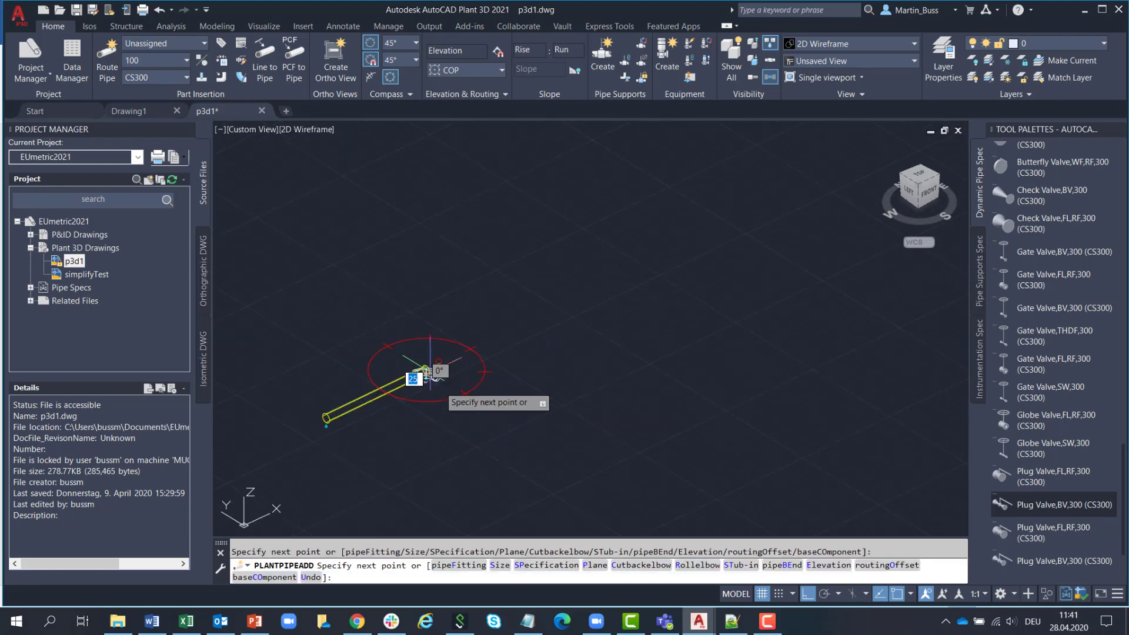
{"action": "left_click", "coordinate": [486, 405]}
{"action": "left_click", "coordinate": [550, 372]}
{"action": "left_click", "coordinate": [429, 290]}
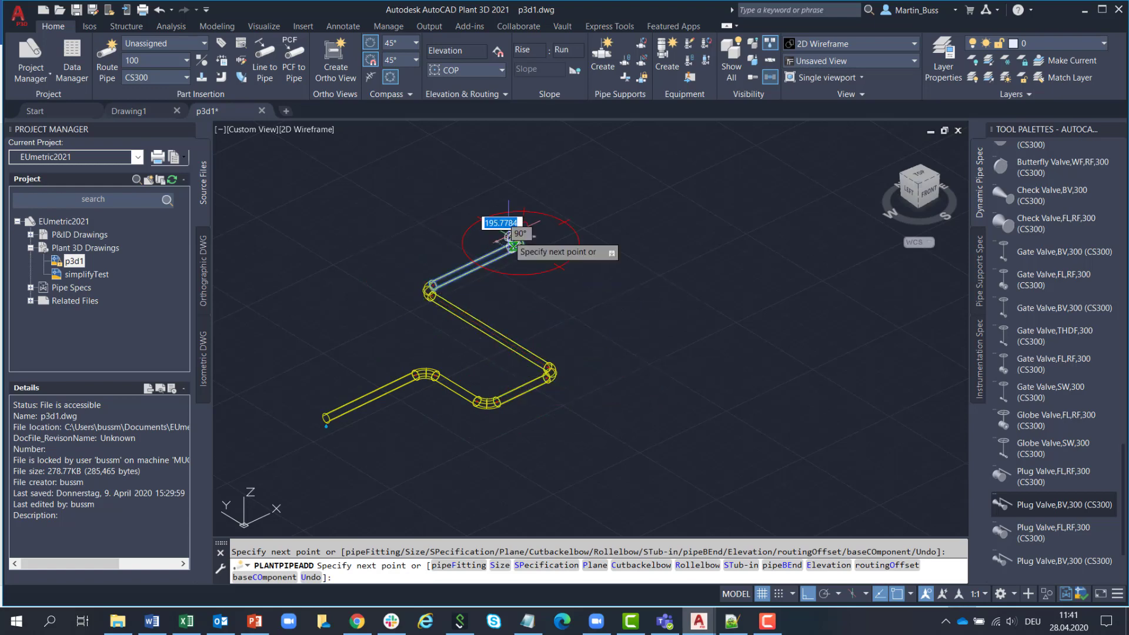
{"action": "key", "text": "Escape"}
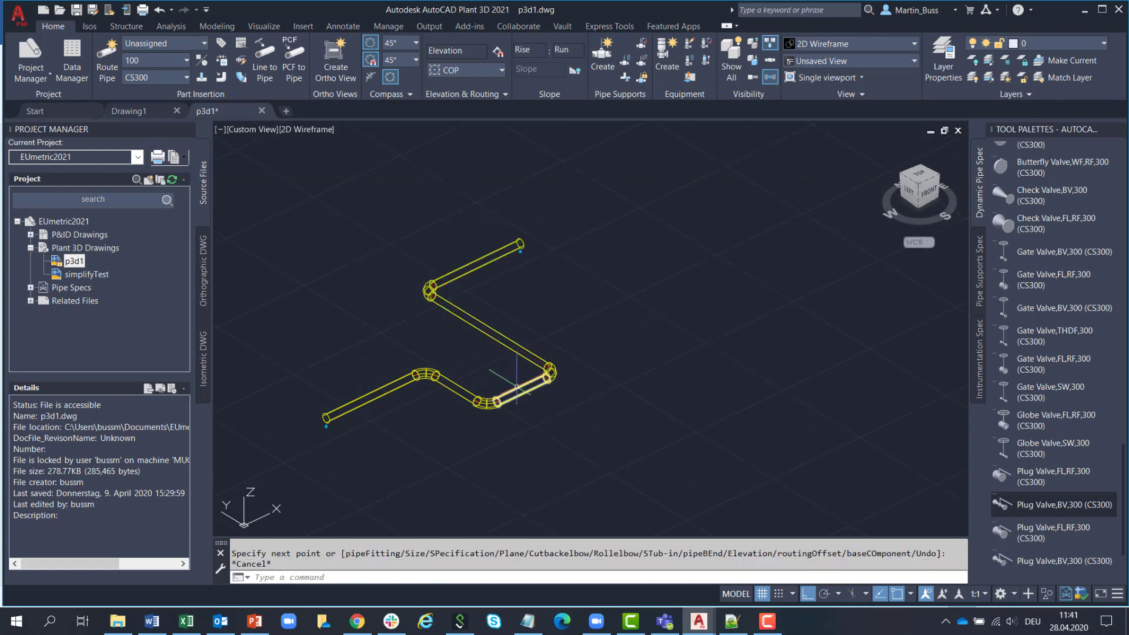
- Show the elbow connector's properties in the Properties palette, then clear the selection
{"action": "scroll", "coordinate": [536, 374], "scroll_direction": "up", "scroll_amount": 5}
{"action": "scroll", "coordinate": [535, 369], "scroll_direction": "up", "scroll_amount": 3}
{"action": "scroll", "coordinate": [588, 347], "scroll_direction": "up", "scroll_amount": 3}
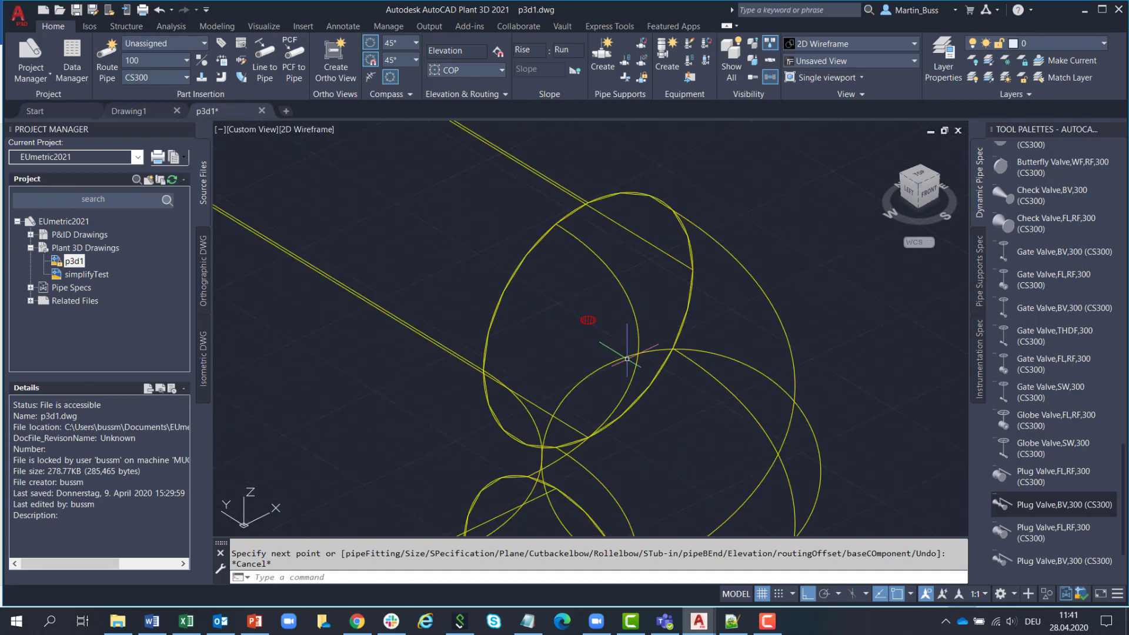
{"action": "left_click", "coordinate": [591, 321]}
{"action": "double_click", "coordinate": [591, 321]}
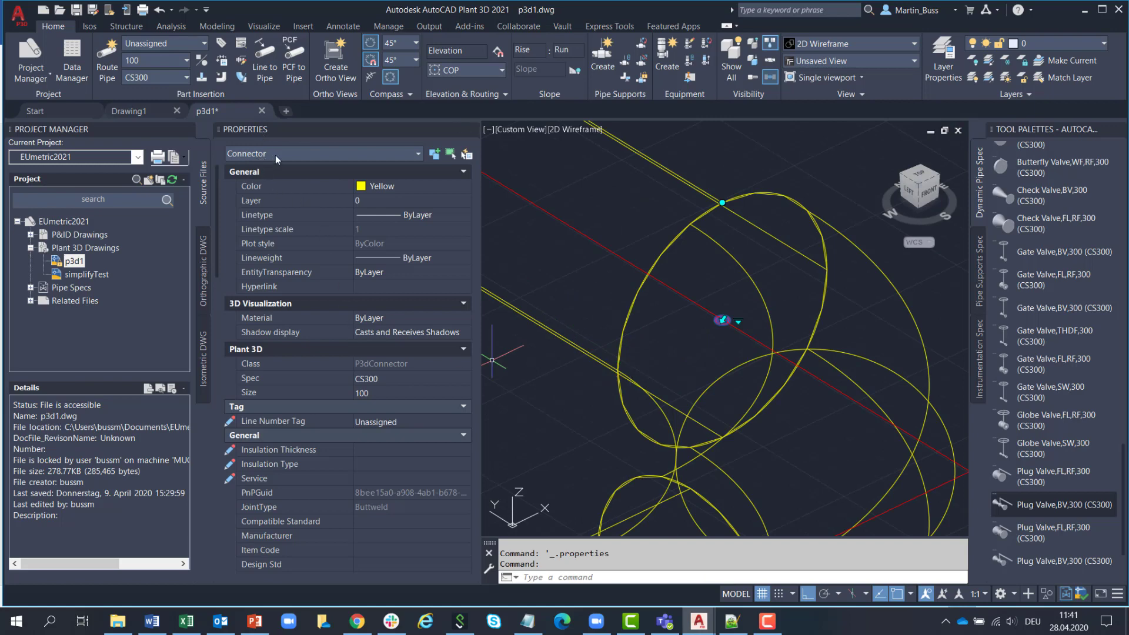
{"action": "scroll", "coordinate": [689, 318], "scroll_direction": "down", "scroll_amount": 10}
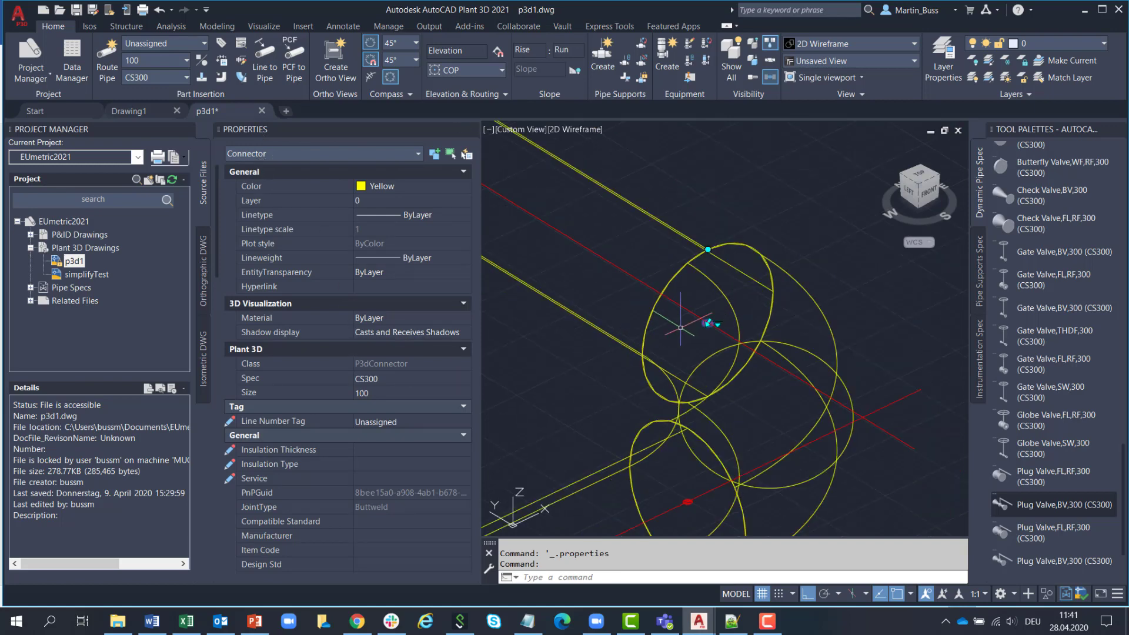
{"action": "key", "text": "Escape"}
{"action": "scroll", "coordinate": [728, 449], "scroll_direction": "up", "scroll_amount": 2}
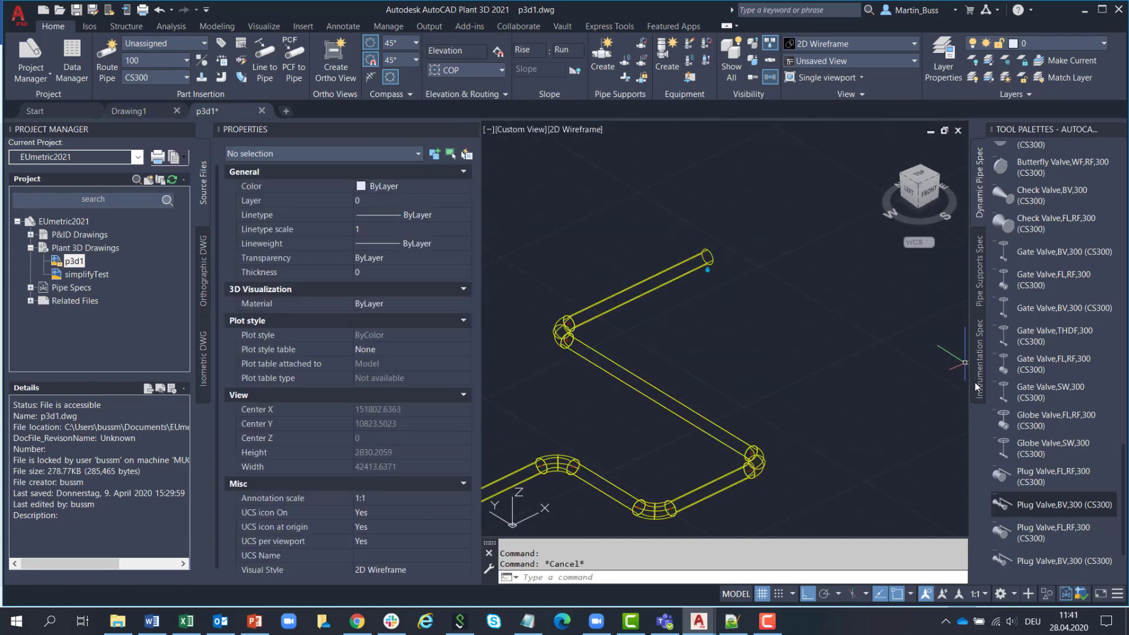
- Insert a plug valve onto the pipe run at its default rotation
{"action": "left_click", "coordinate": [1008, 503]}
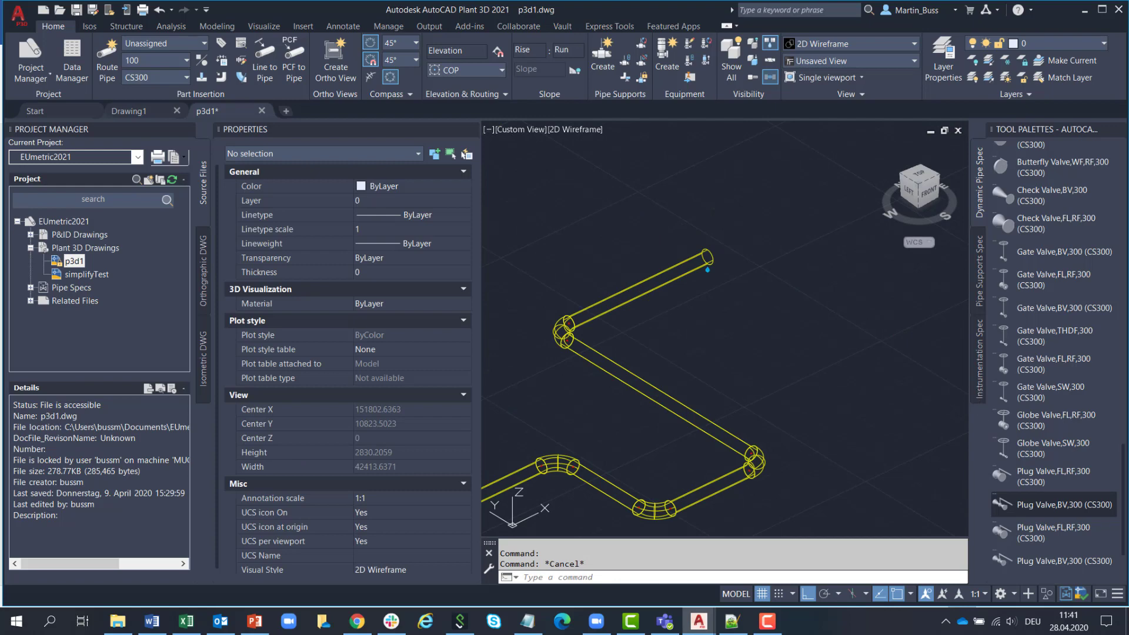
{"action": "left_click", "coordinate": [612, 303]}
{"action": "key", "text": "Return"}
{"action": "key", "text": "Escape"}
{"action": "scroll", "coordinate": [753, 304], "scroll_direction": "down", "scroll_amount": 5}
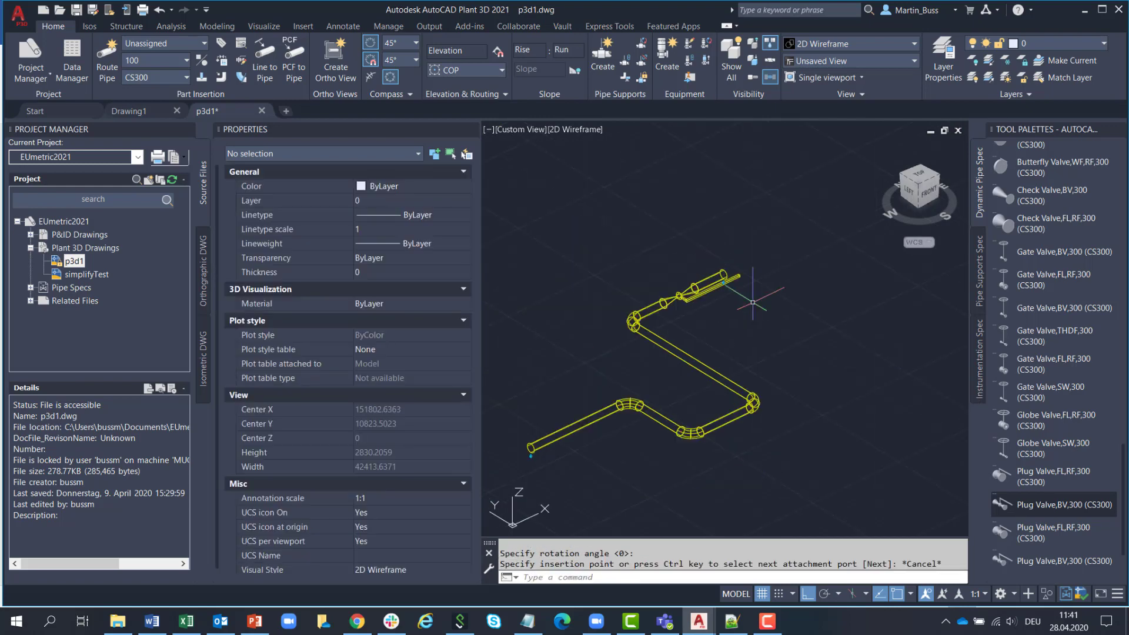
- Place a size 150 Plug Valve,FL,RF,300 at the pipe end and select its flange connector
{"action": "left_click", "coordinate": [1051, 481]}
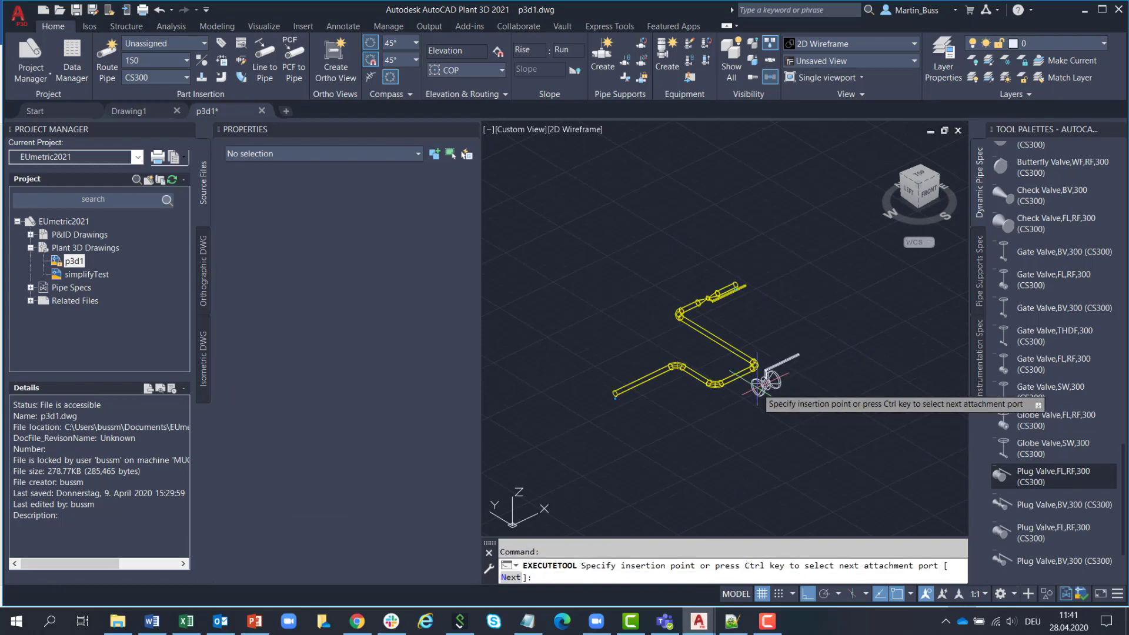
{"action": "left_click", "coordinate": [628, 385]}
{"action": "key", "text": "Return"}
{"action": "key", "text": "Escape"}
{"action": "scroll", "coordinate": [658, 388], "scroll_direction": "up", "scroll_amount": 8}
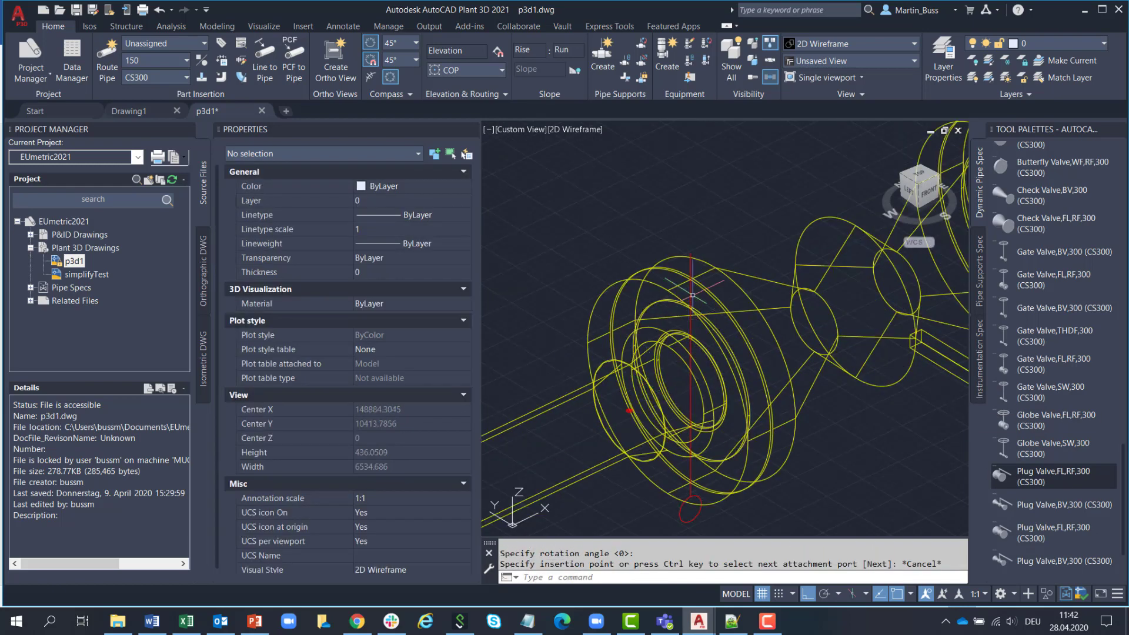
{"action": "left_click", "coordinate": [693, 297]}
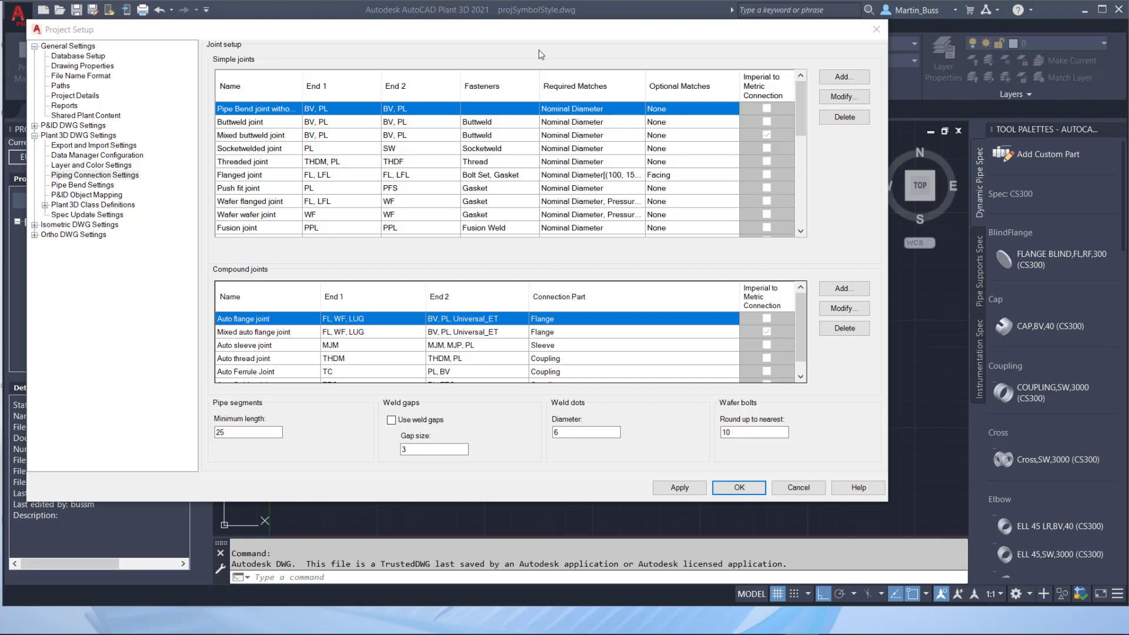
- Widen the Name column and show Plant 3D DWG Settings > Piping Connection Settings
{"action": "left_click_drag", "start_coordinate": [302, 79], "coordinate": [337, 80]}
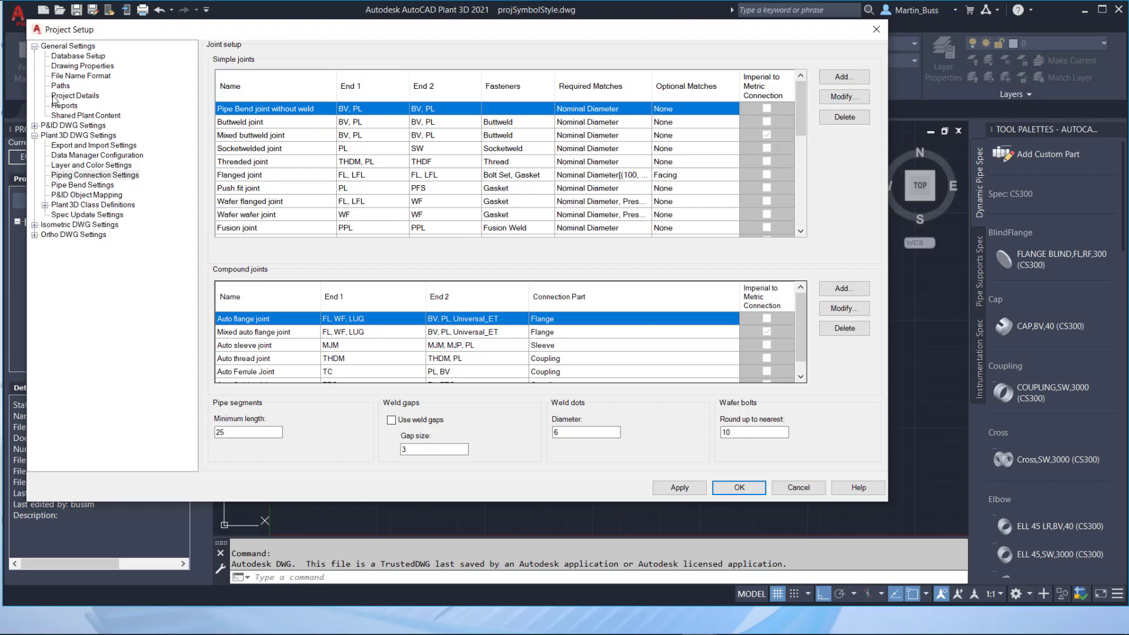
{"action": "left_click", "coordinate": [81, 137]}
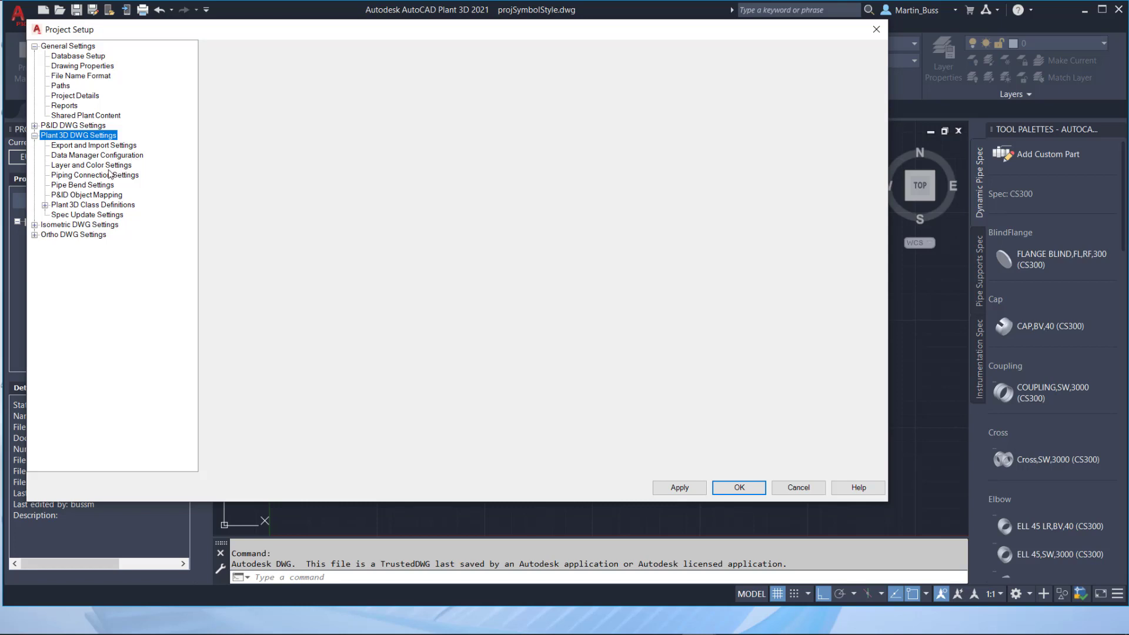
{"action": "left_click", "coordinate": [89, 175]}
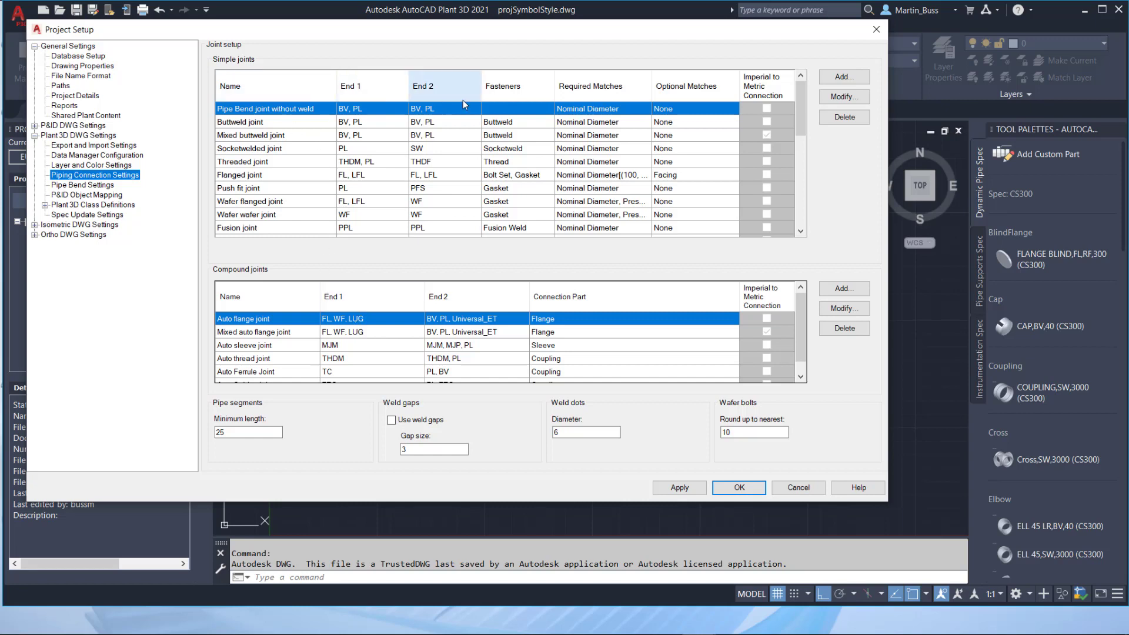
{"action": "left_click", "coordinate": [290, 124]}
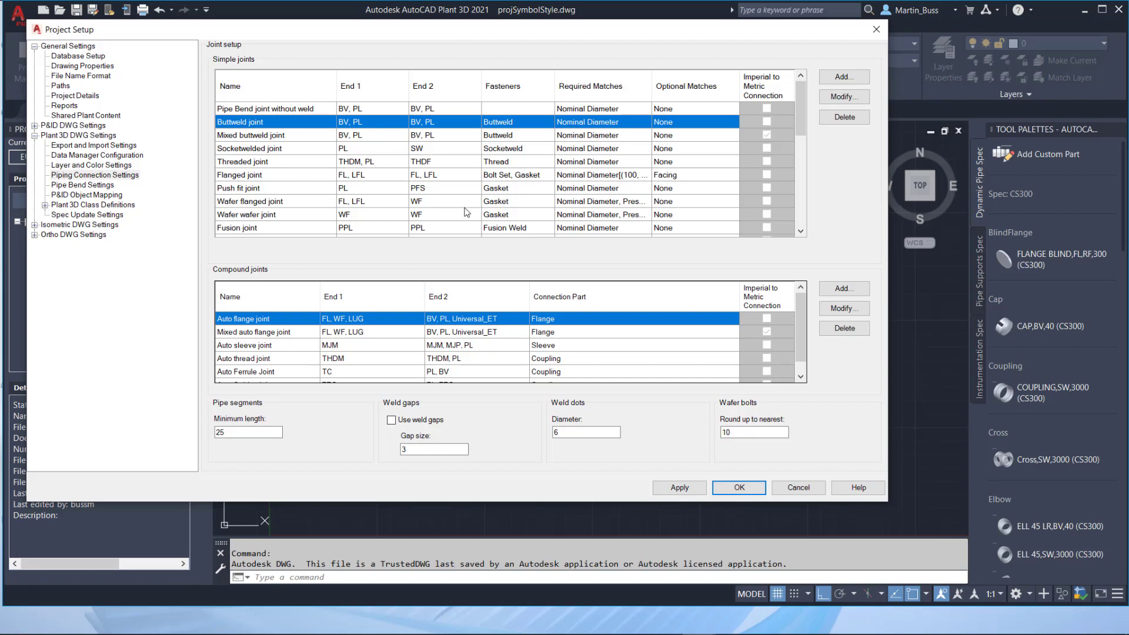
{"action": "left_click", "coordinate": [449, 136]}
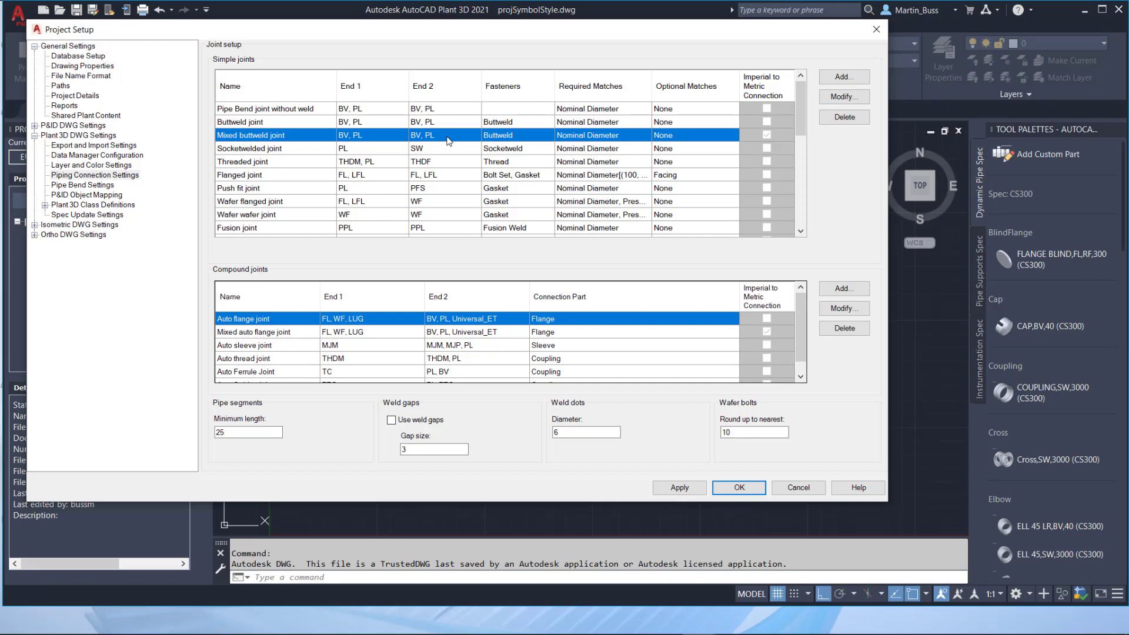
- Open the Mixed buttweld joint's Modify Joint dialog and move it aside to reveal the table
{"action": "left_click", "coordinate": [845, 97]}
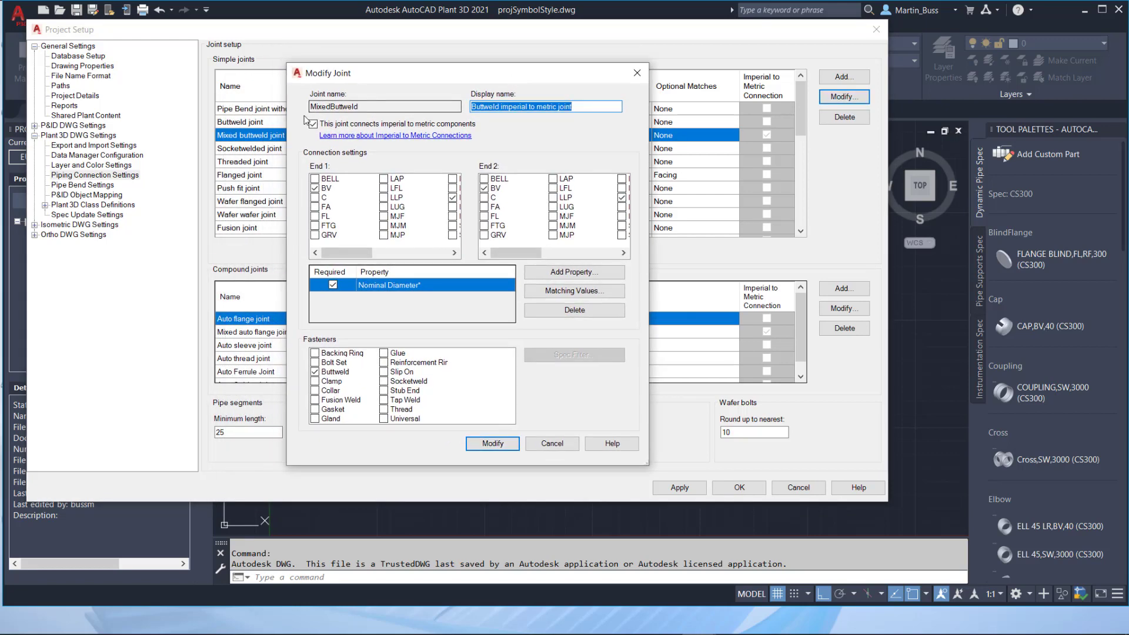
{"action": "left_click", "coordinate": [637, 73]}
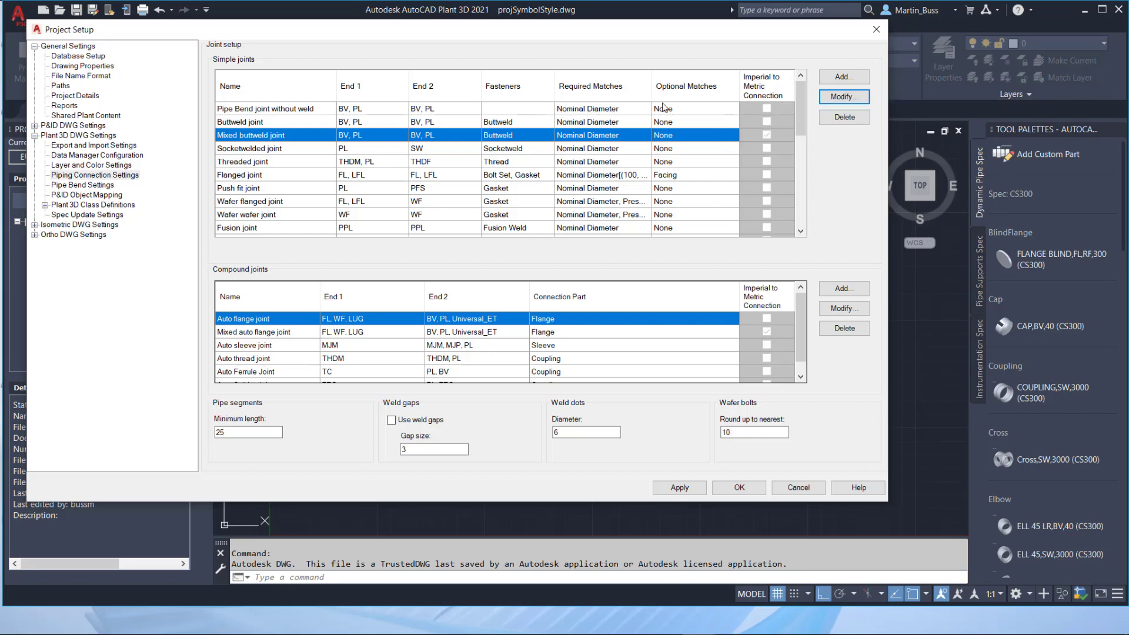
{"action": "left_click", "coordinate": [844, 96]}
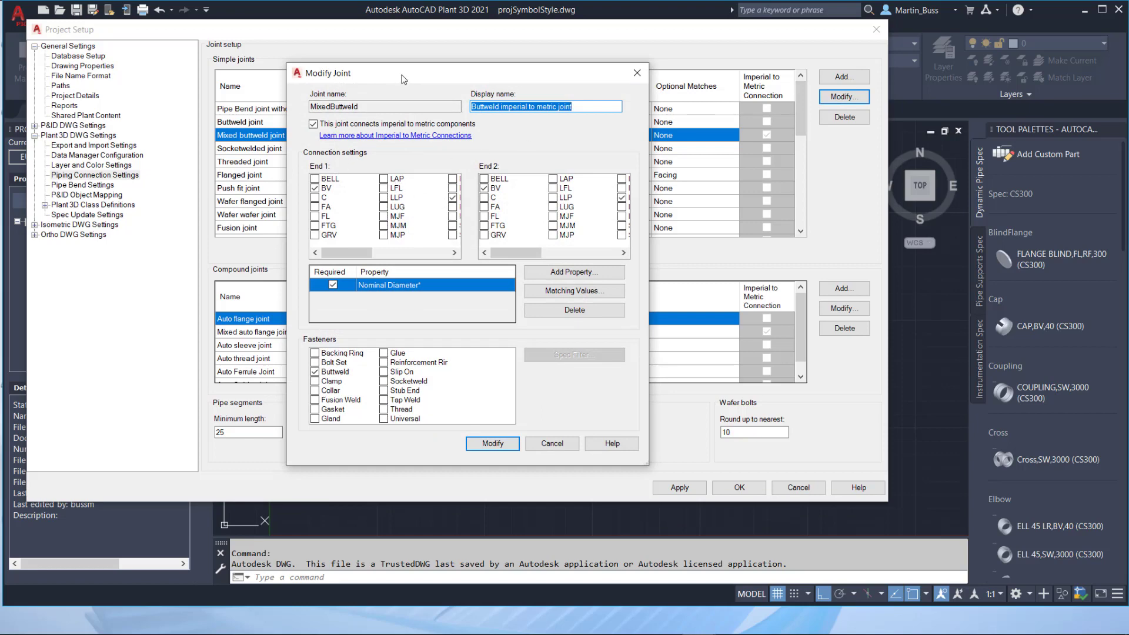
{"action": "left_click_drag", "start_coordinate": [405, 79], "coordinate": [578, 97]}
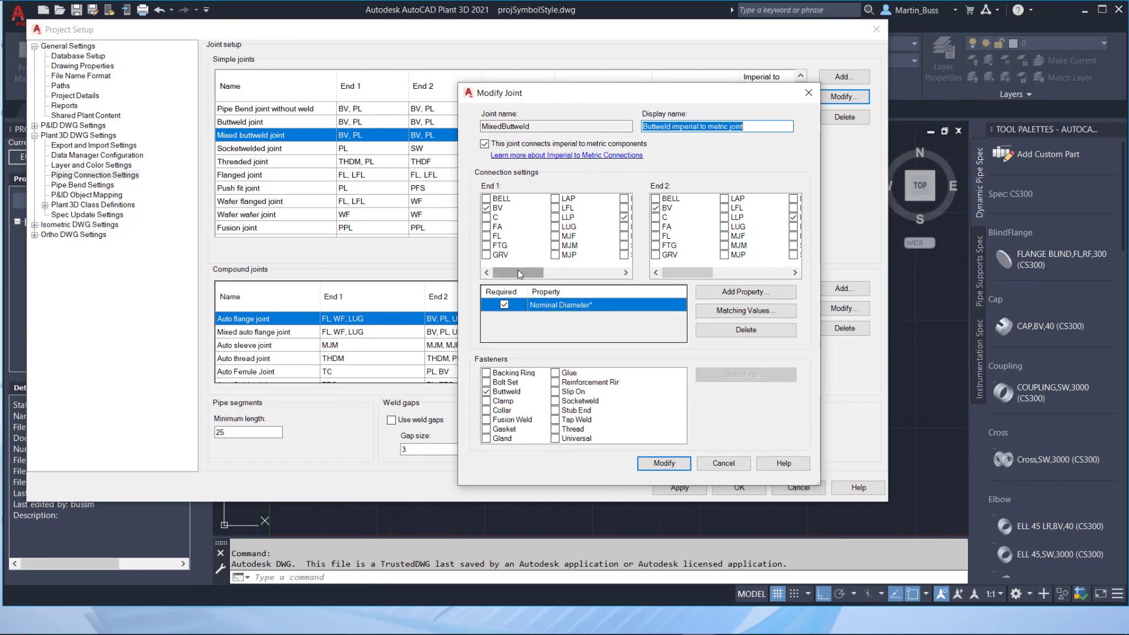
{"action": "left_click_drag", "start_coordinate": [519, 274], "coordinate": [482, 281]}
{"action": "left_click_drag", "start_coordinate": [592, 90], "coordinate": [480, 188]}
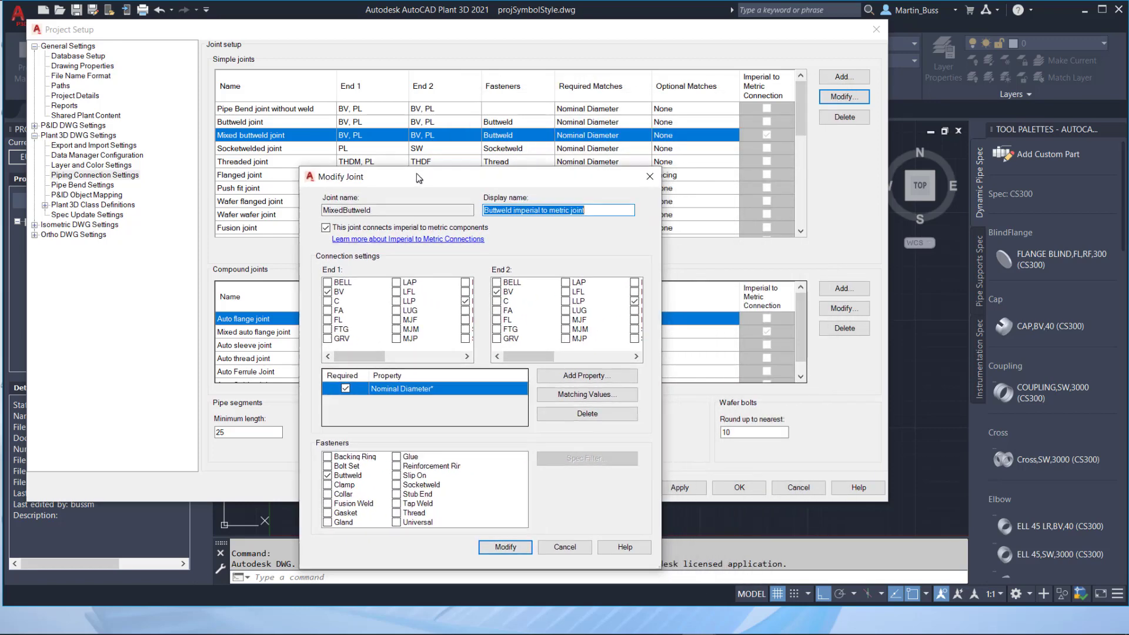
{"action": "left_click_drag", "start_coordinate": [418, 178], "coordinate": [656, 109]}
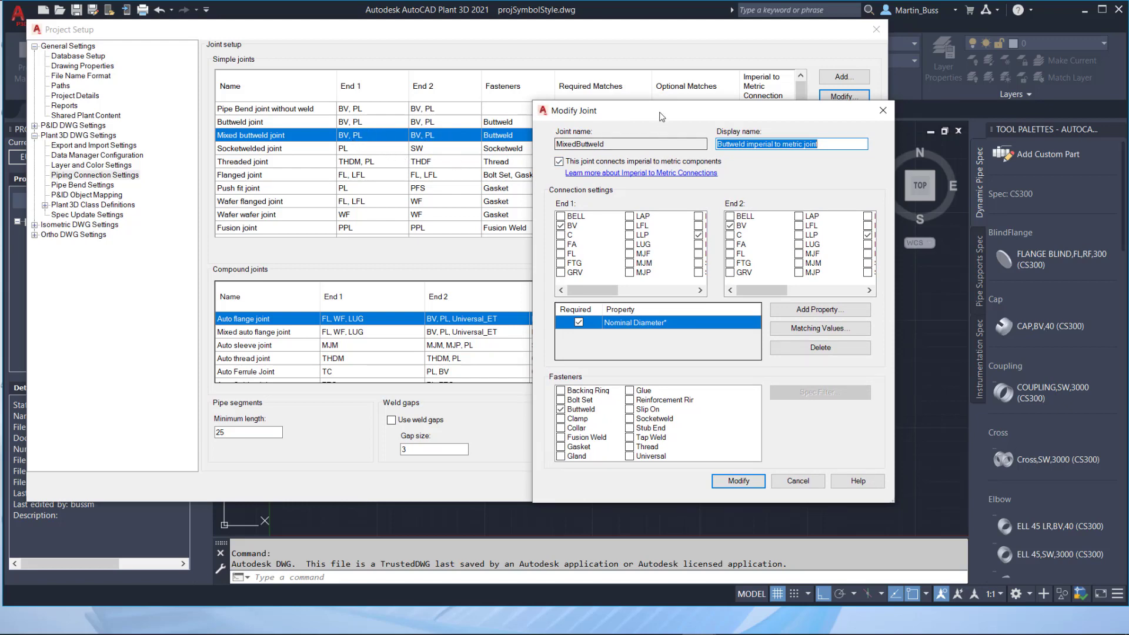
- Check the Nominal Diameter tooltip, cancel, then reopen and close the Mixed buttweld joint dialog
{"action": "left_click_drag", "start_coordinate": [632, 111], "coordinate": [552, 89]}
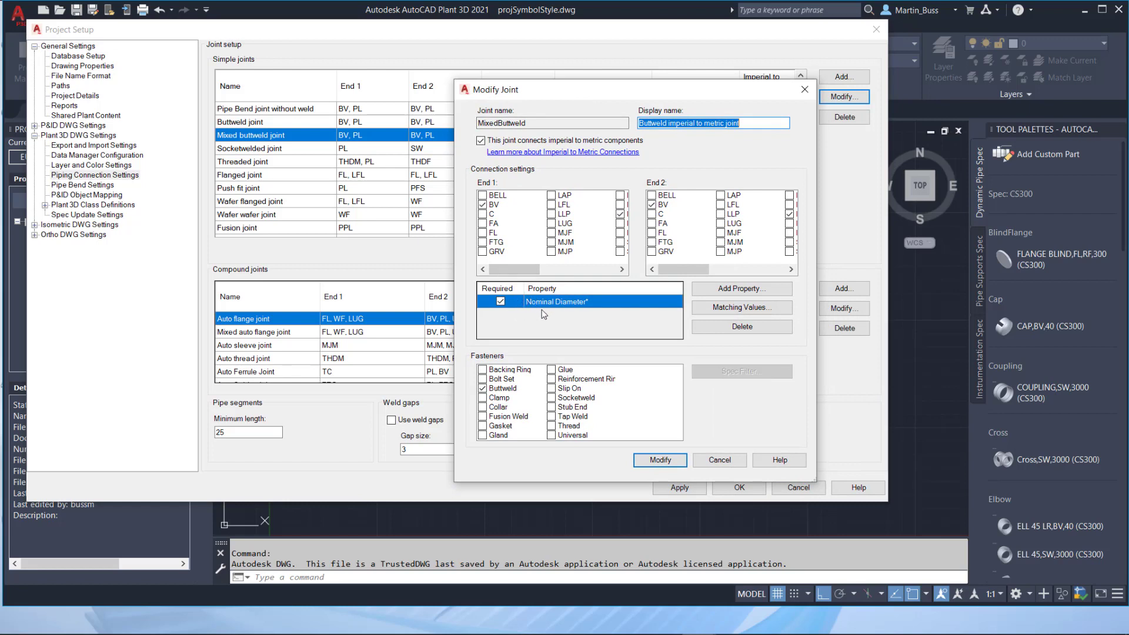
{"action": "mouse_move", "coordinate": [546, 303]}
{"action": "left_click_drag", "start_coordinate": [528, 95], "coordinate": [573, 87]}
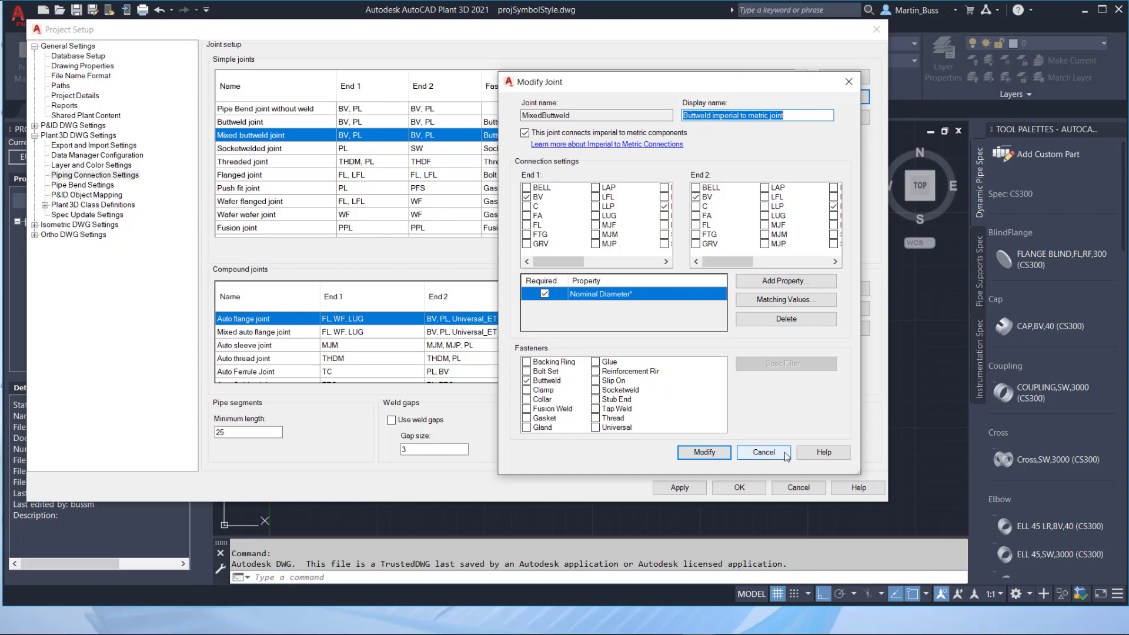
{"action": "left_click", "coordinate": [760, 452]}
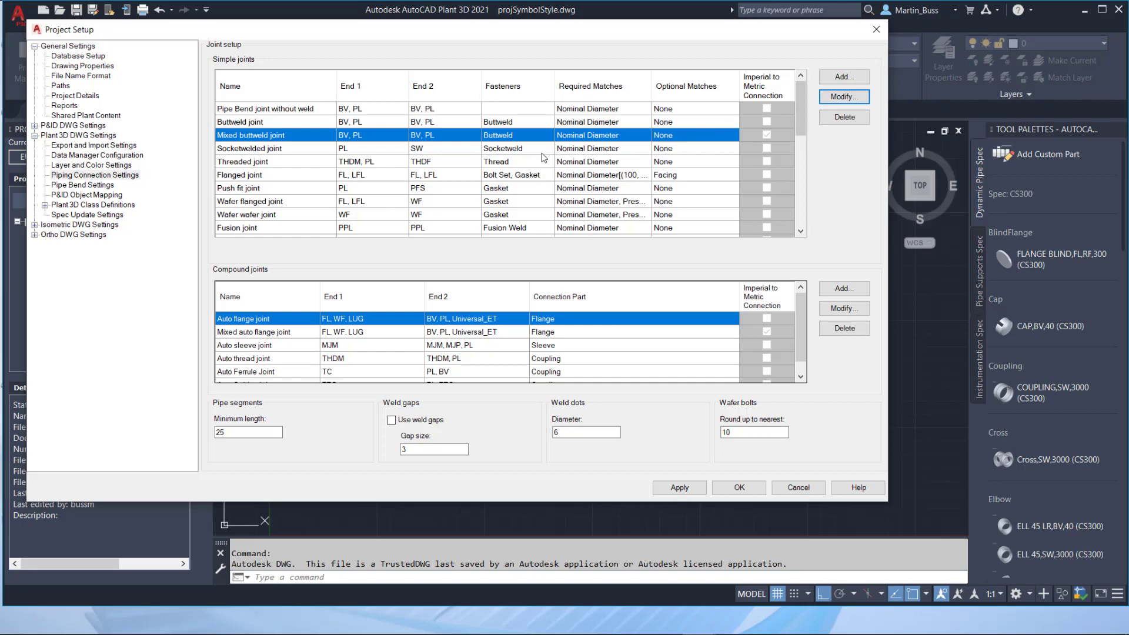
{"action": "left_click", "coordinate": [841, 98]}
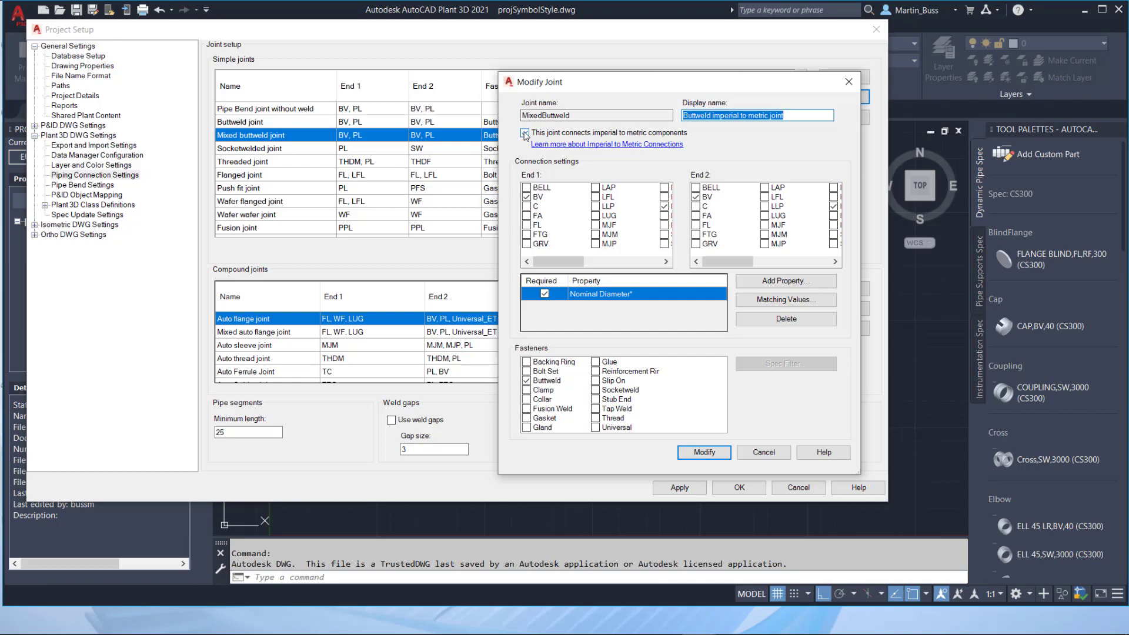
{"action": "left_click", "coordinate": [848, 81]}
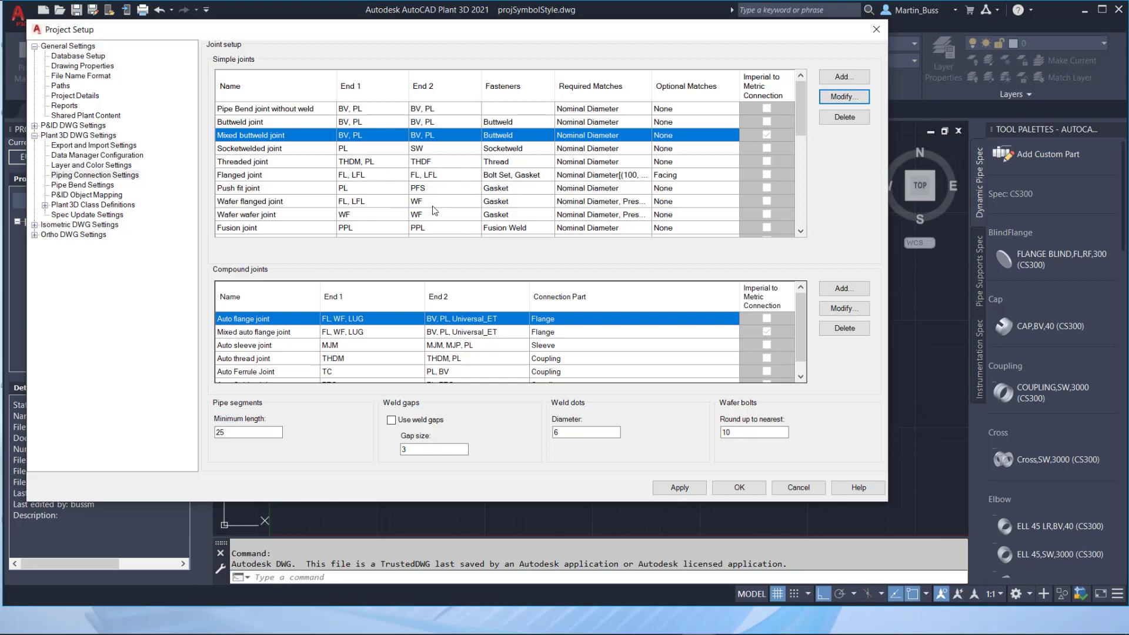
- Open the Flanged joint's Modify Joint dialog and view its Nominal Diameter matching values
{"action": "left_click", "coordinate": [463, 176]}
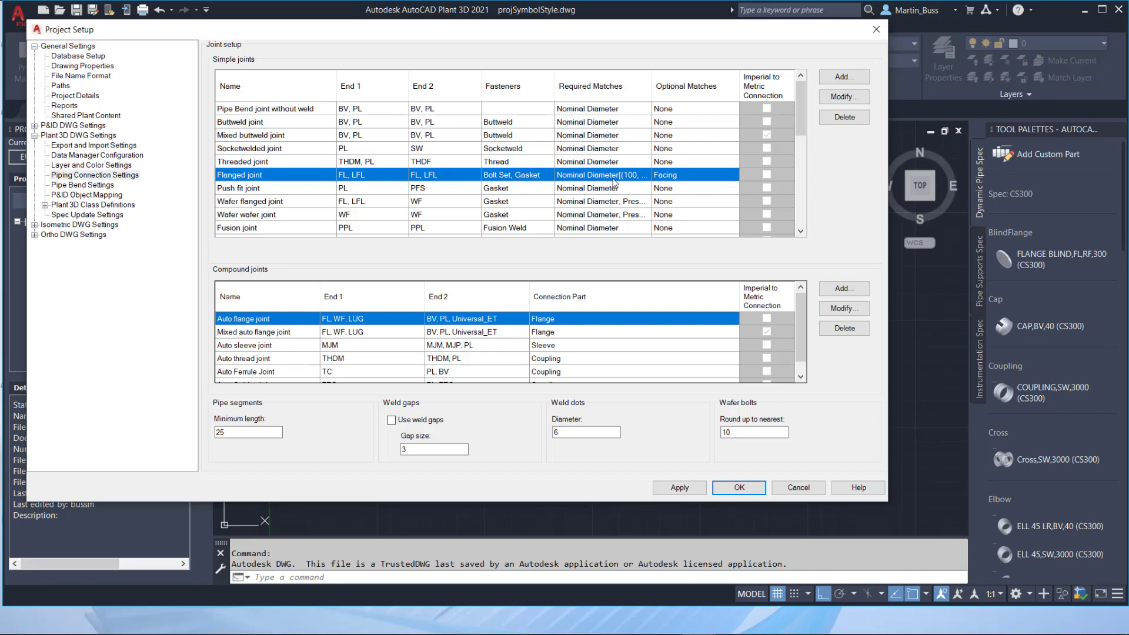
{"action": "left_click", "coordinate": [841, 98]}
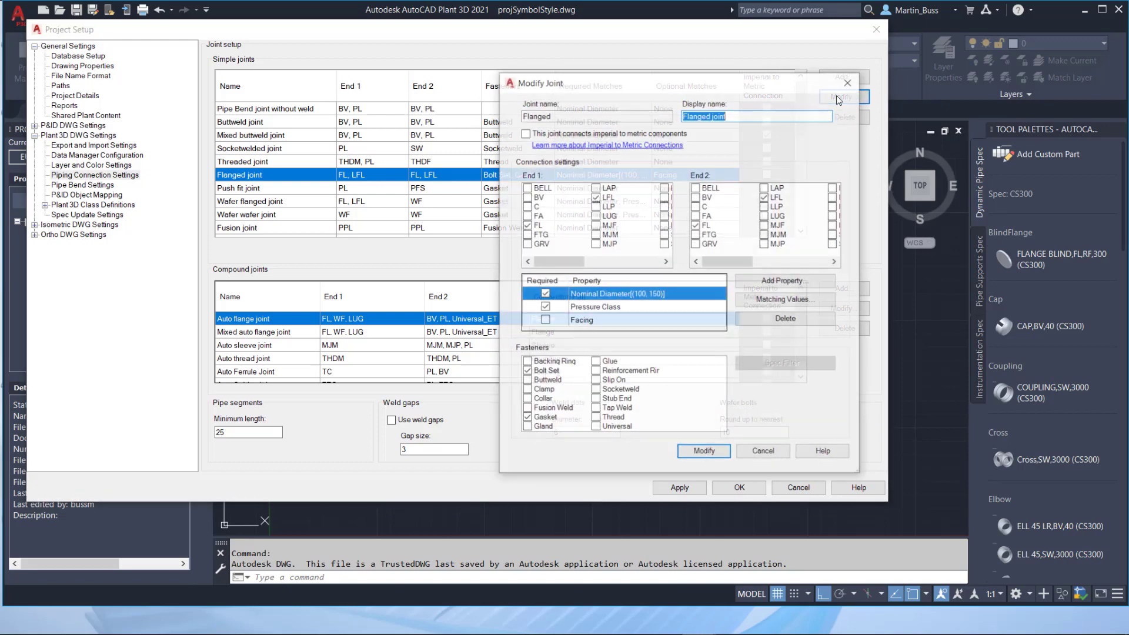
{"action": "left_click_drag", "start_coordinate": [619, 86], "coordinate": [548, 77]}
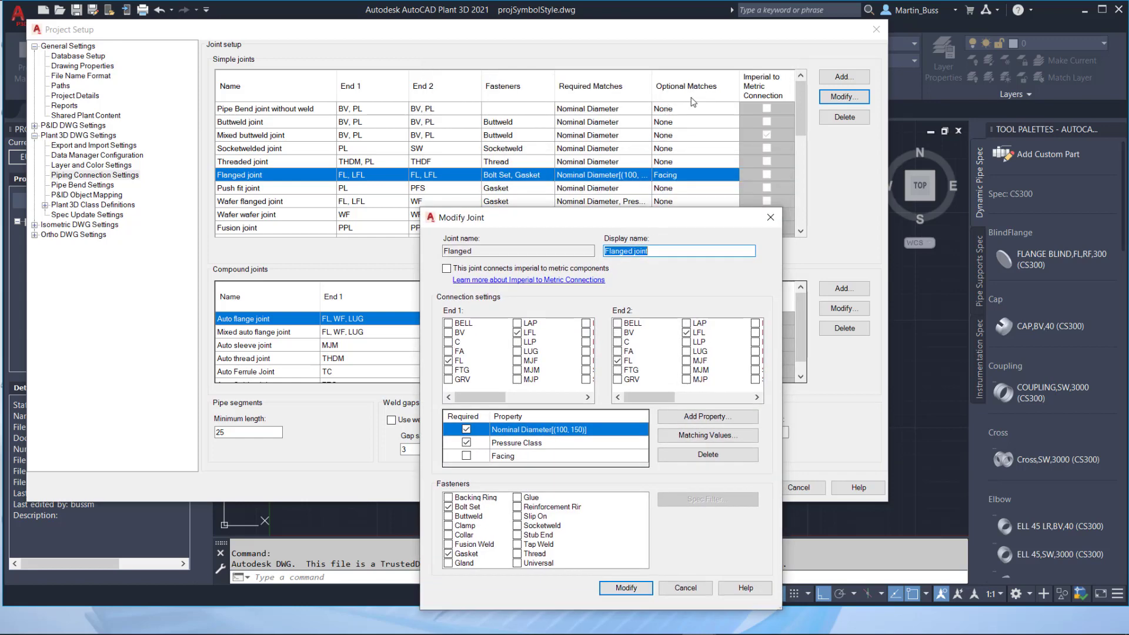
{"action": "left_click_drag", "start_coordinate": [627, 224], "coordinate": [632, 83]}
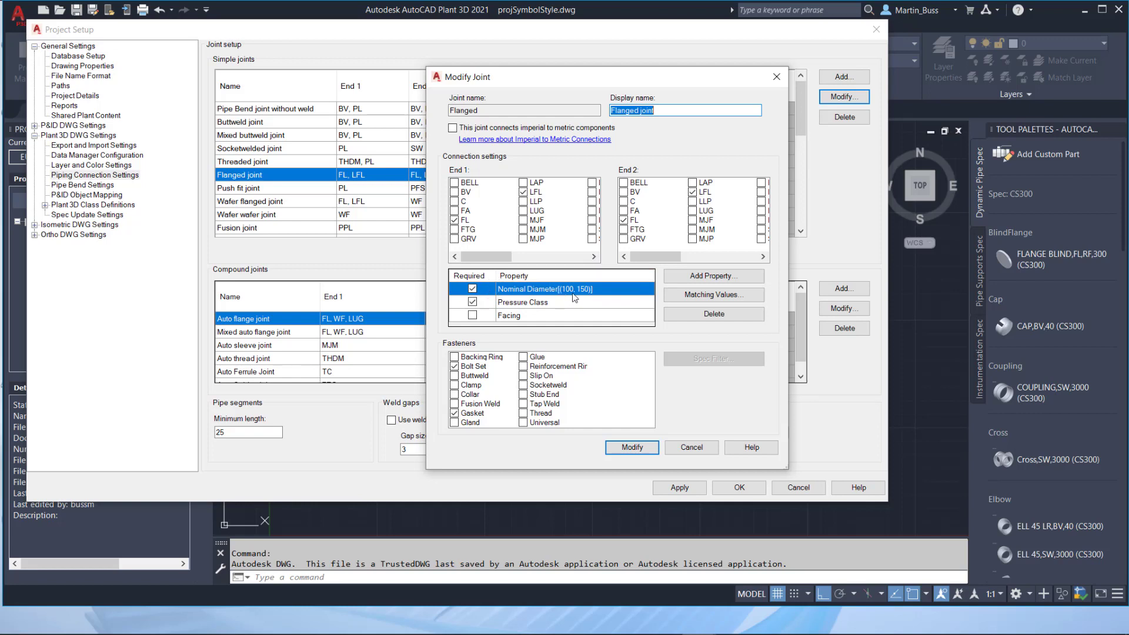
{"action": "left_click", "coordinate": [700, 294]}
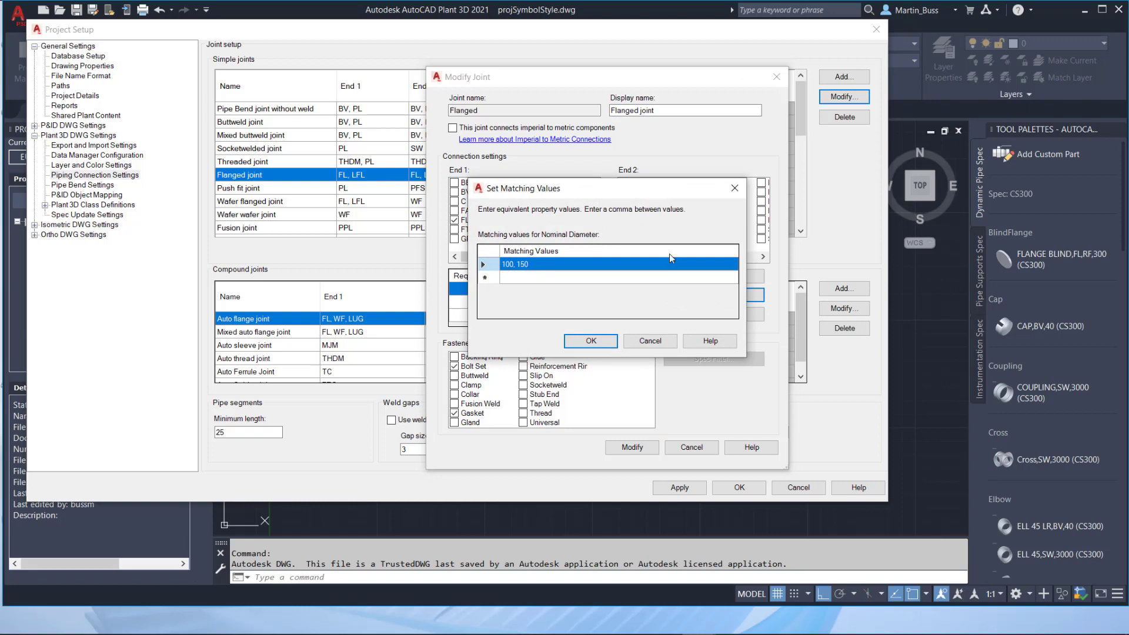
- Confirm the 100, 150 matching values and close the Flanged joint dialog
{"action": "left_click", "coordinate": [735, 188]}
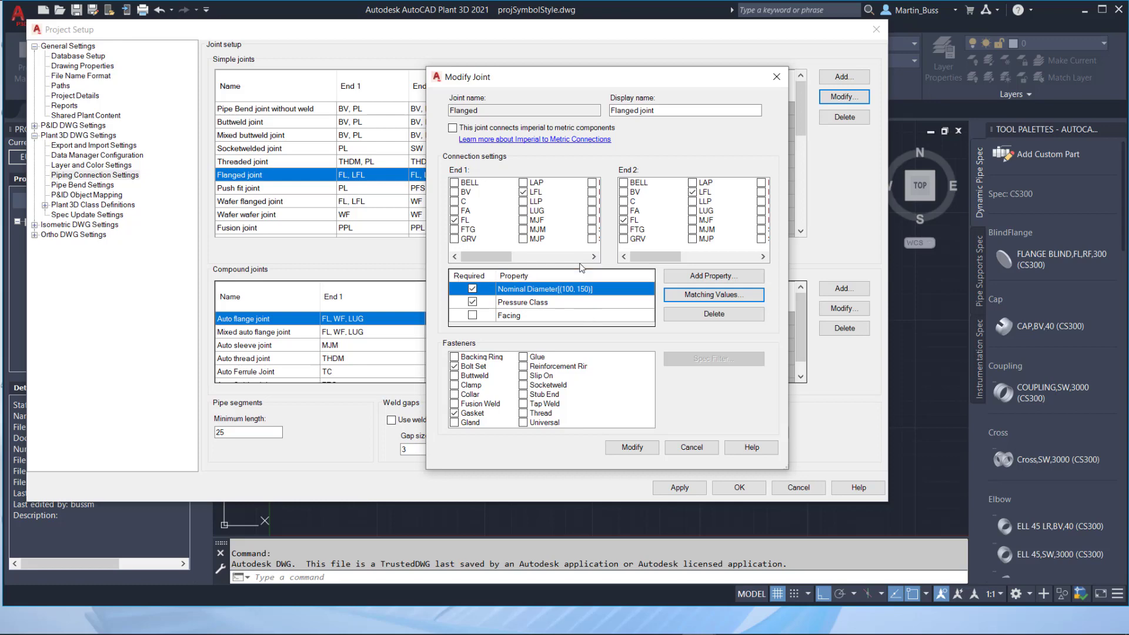
{"action": "left_click", "coordinate": [776, 77]}
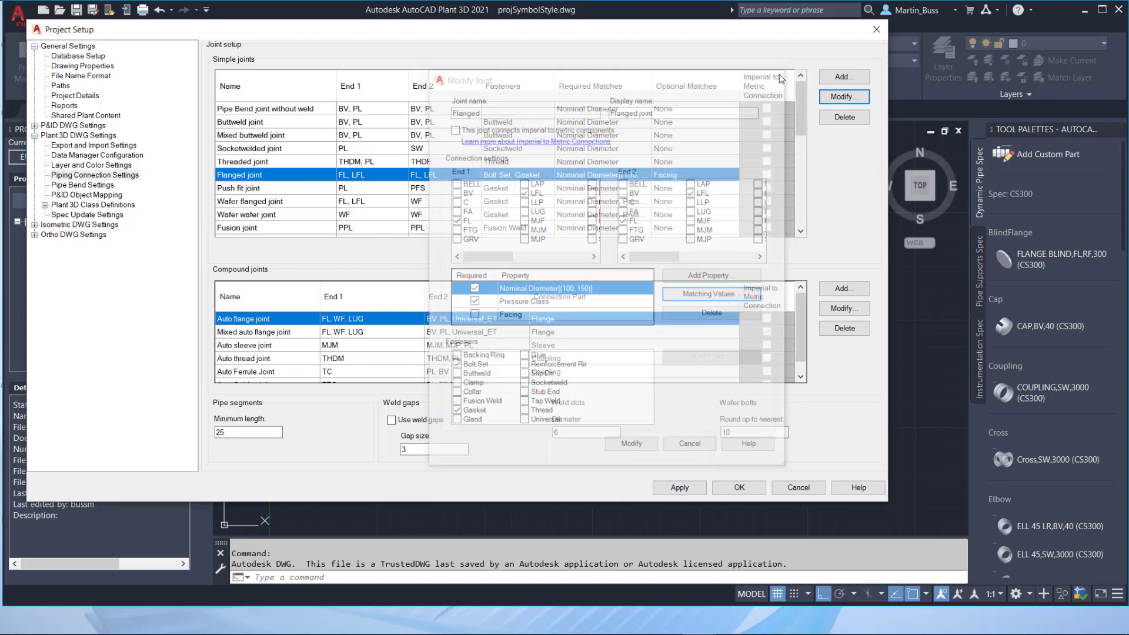
- Close Project Setup and choose 80 as the part insertion pipe size
{"action": "left_click", "coordinate": [877, 29]}
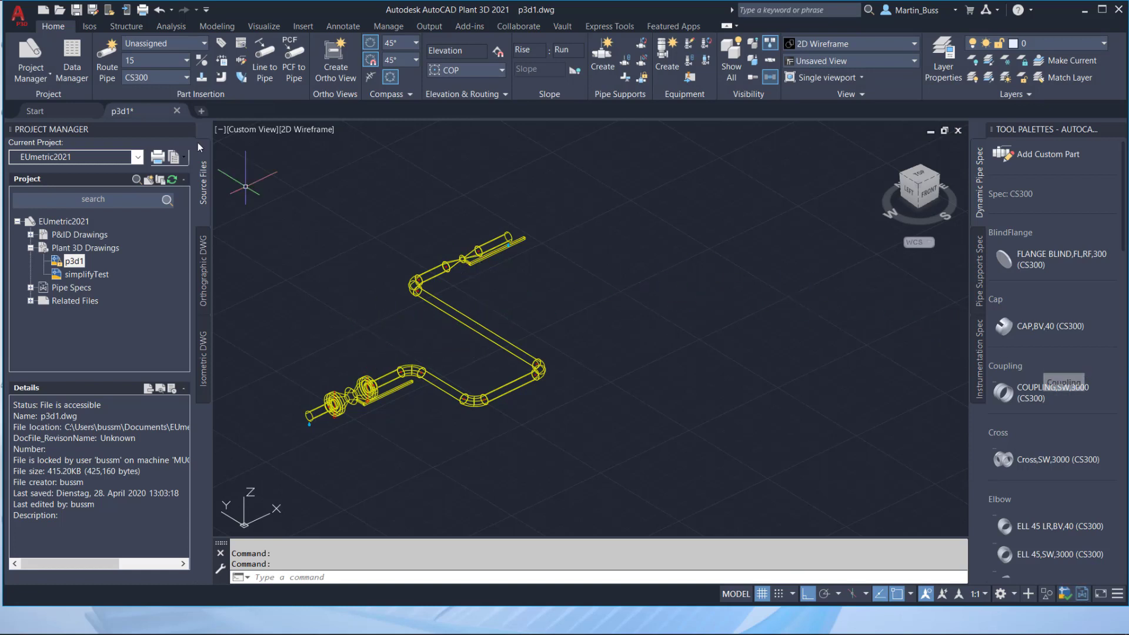
{"action": "left_click", "coordinate": [186, 61]}
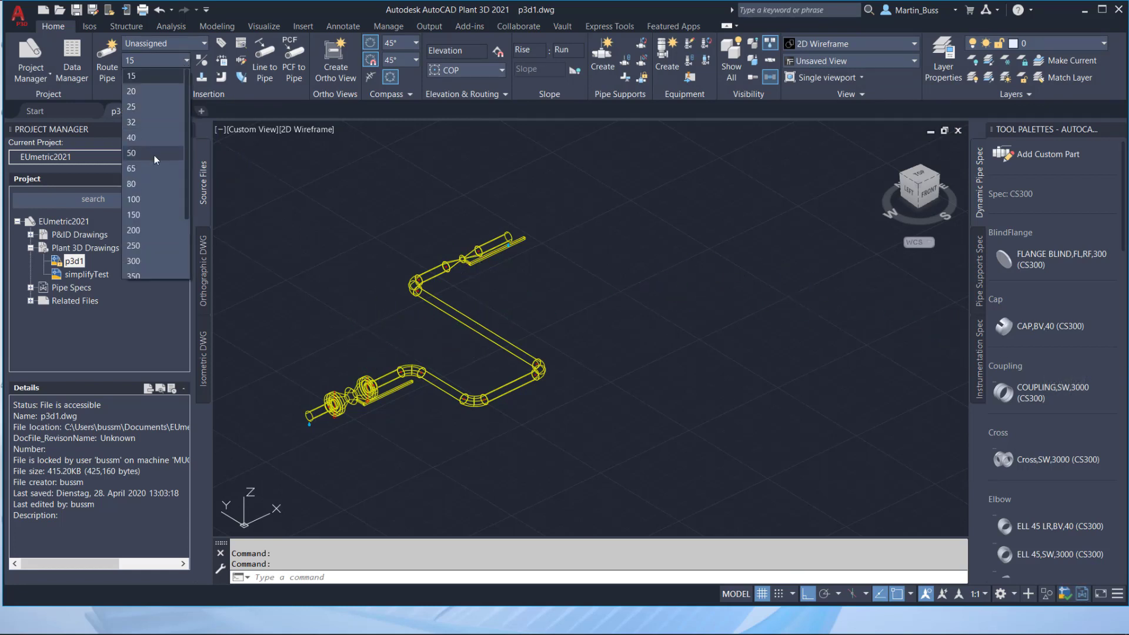
{"action": "left_click", "coordinate": [152, 181]}
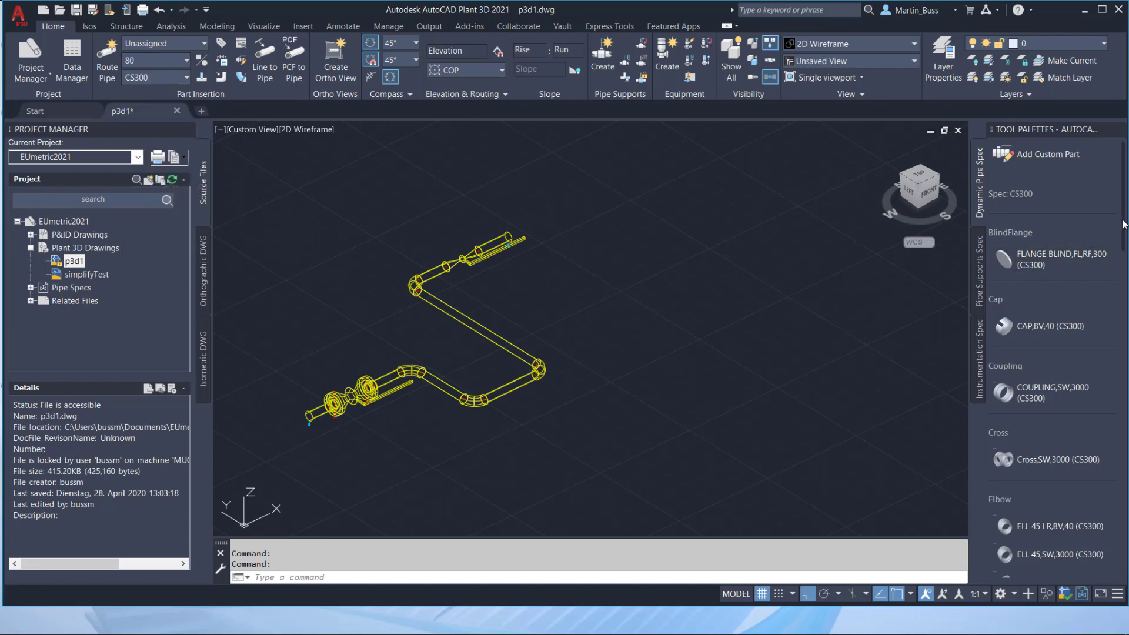
{"action": "scroll", "coordinate": [1126, 237], "scroll_direction": "down", "scroll_amount": 2}
- Place a size-80 FLANGE WN,FL,RF,300 in empty space right of the pipes
{"action": "left_click_drag", "start_coordinate": [1126, 237], "coordinate": [1127, 329]}
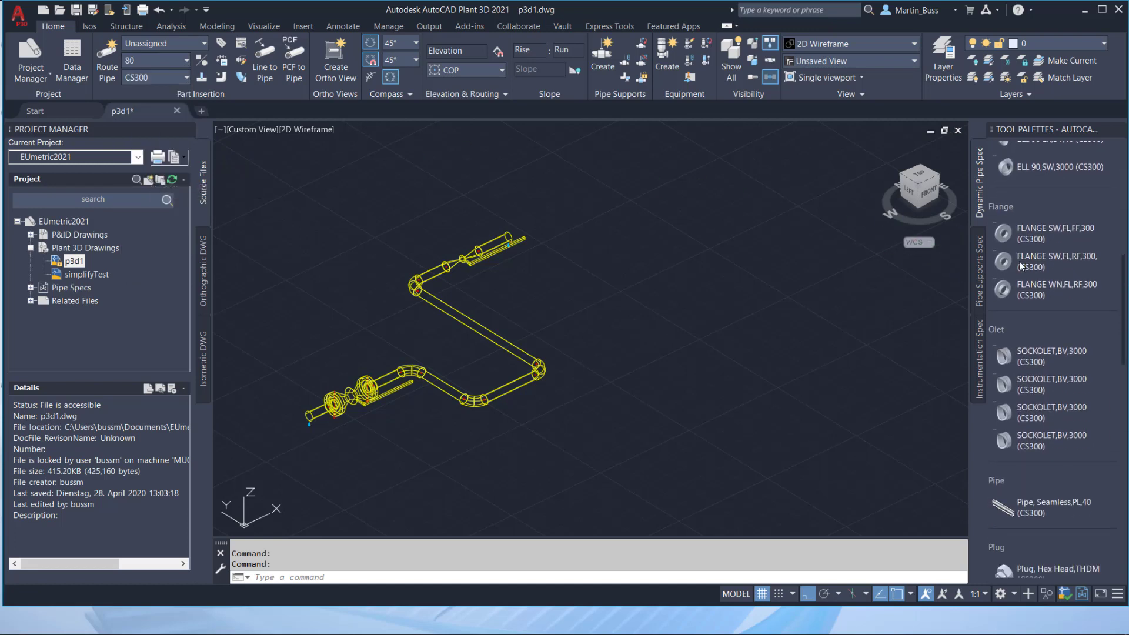
{"action": "left_click", "coordinate": [1026, 289]}
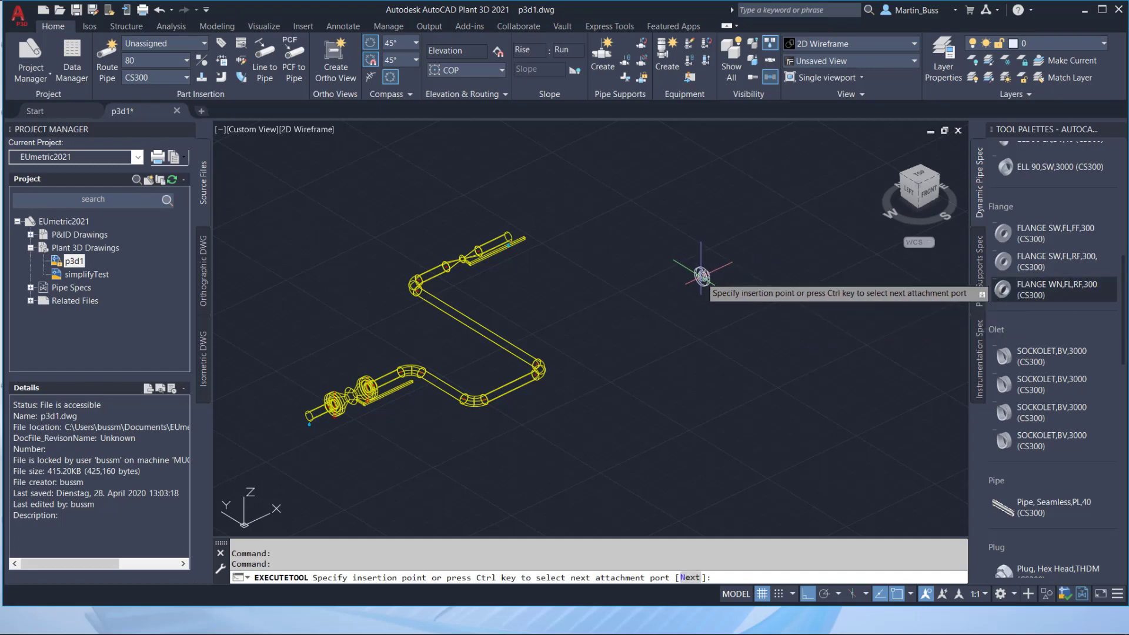
{"action": "left_click", "coordinate": [622, 281]}
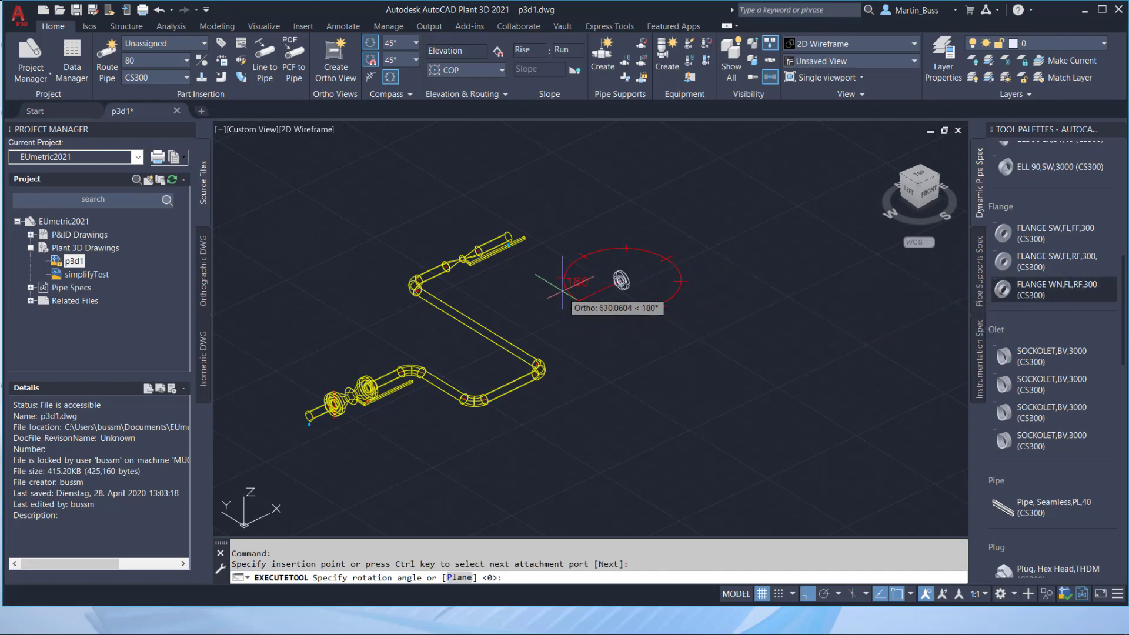
{"action": "left_click", "coordinate": [592, 268]}
{"action": "scroll", "coordinate": [647, 300], "scroll_direction": "up", "scroll_amount": 4}
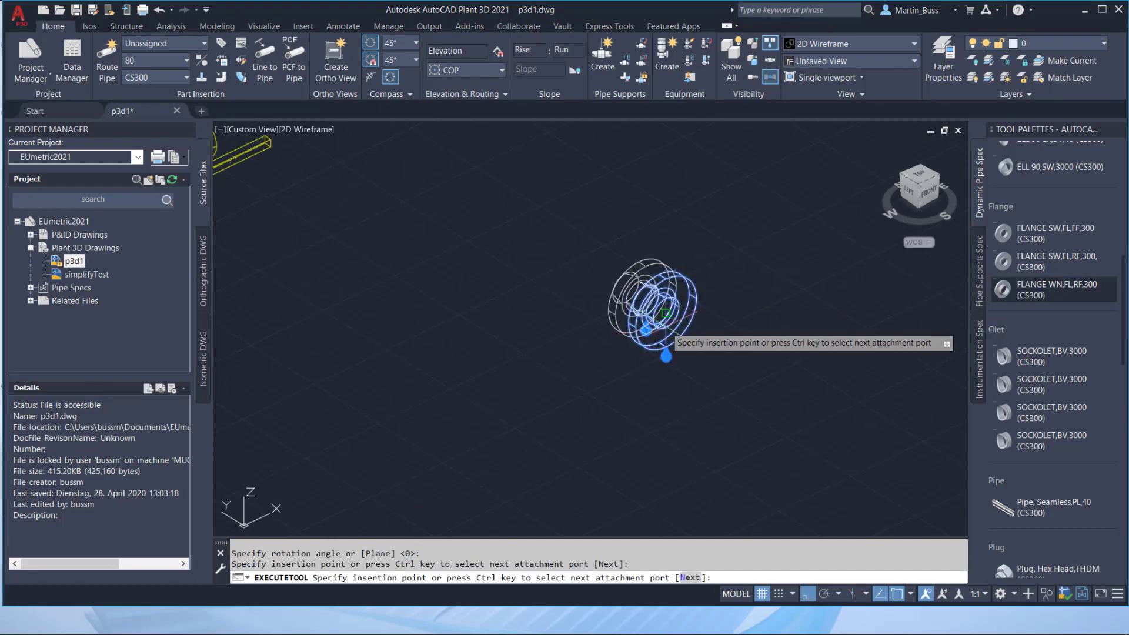
{"action": "key", "text": "ctrl"}
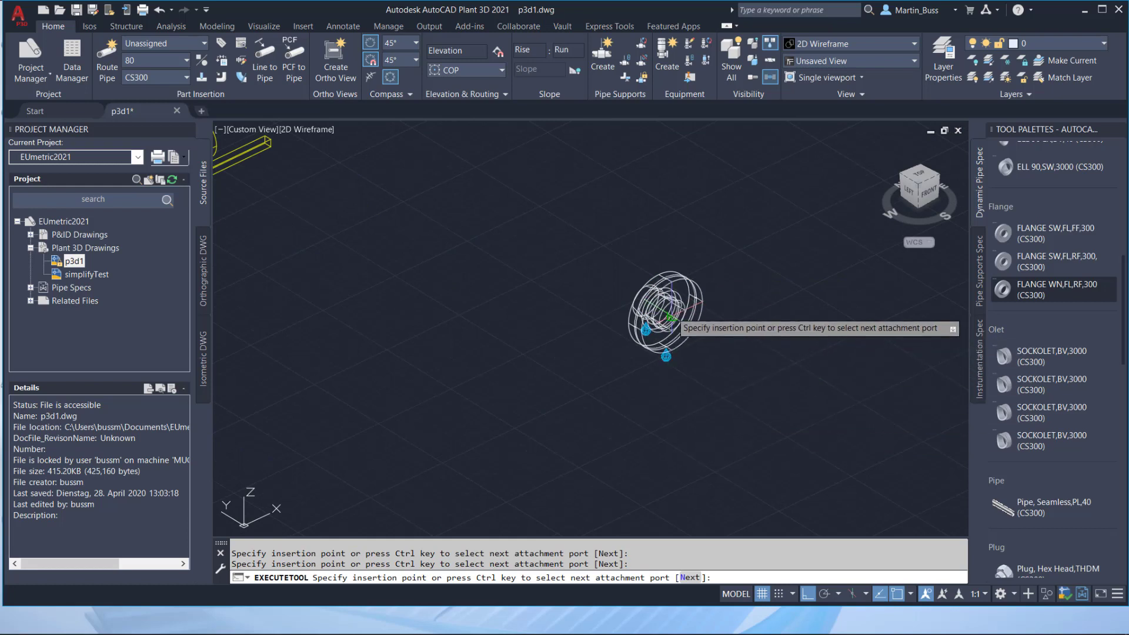
{"action": "key", "text": "Escape"}
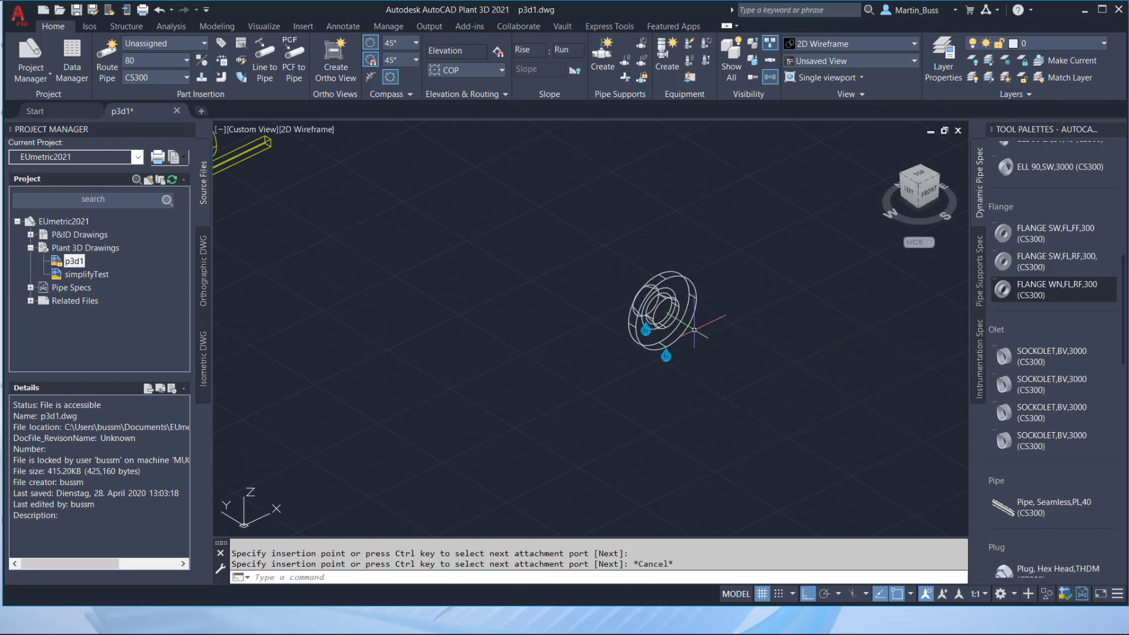
- Route a short CS300 pipe out of the new flange
{"action": "left_click", "coordinate": [645, 329]}
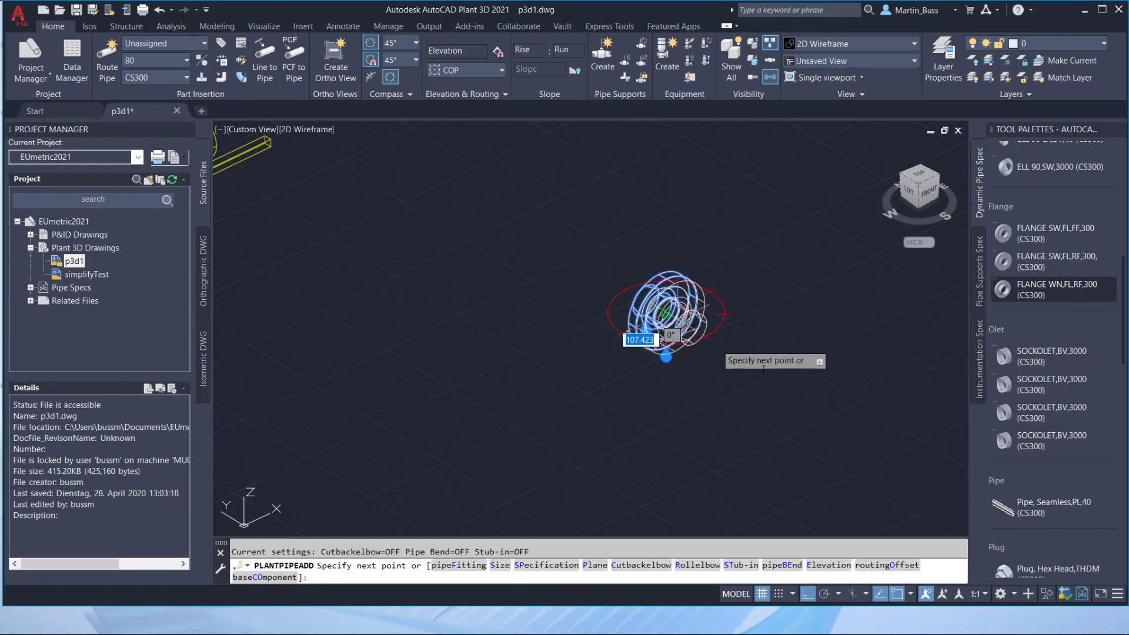
{"action": "left_click", "coordinate": [775, 382]}
{"action": "key", "text": "Escape"}
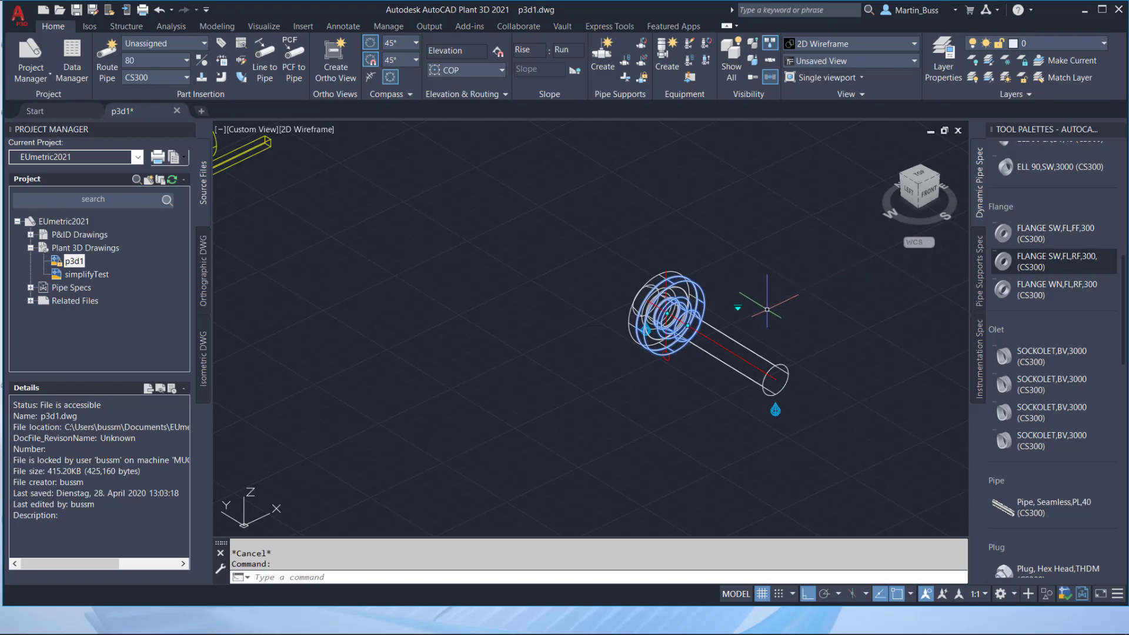
- Swap in the 80 FLANGE SW and connect it despite the FF/RF facing mismatch
{"action": "left_click", "coordinate": [738, 307]}
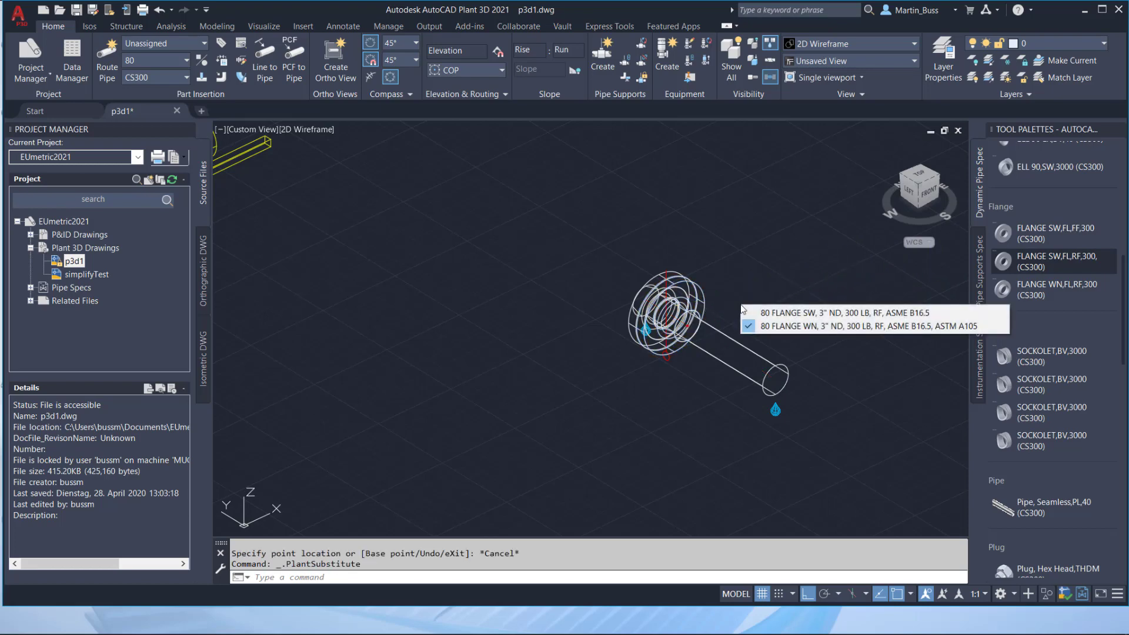
{"action": "left_click", "coordinate": [813, 313]}
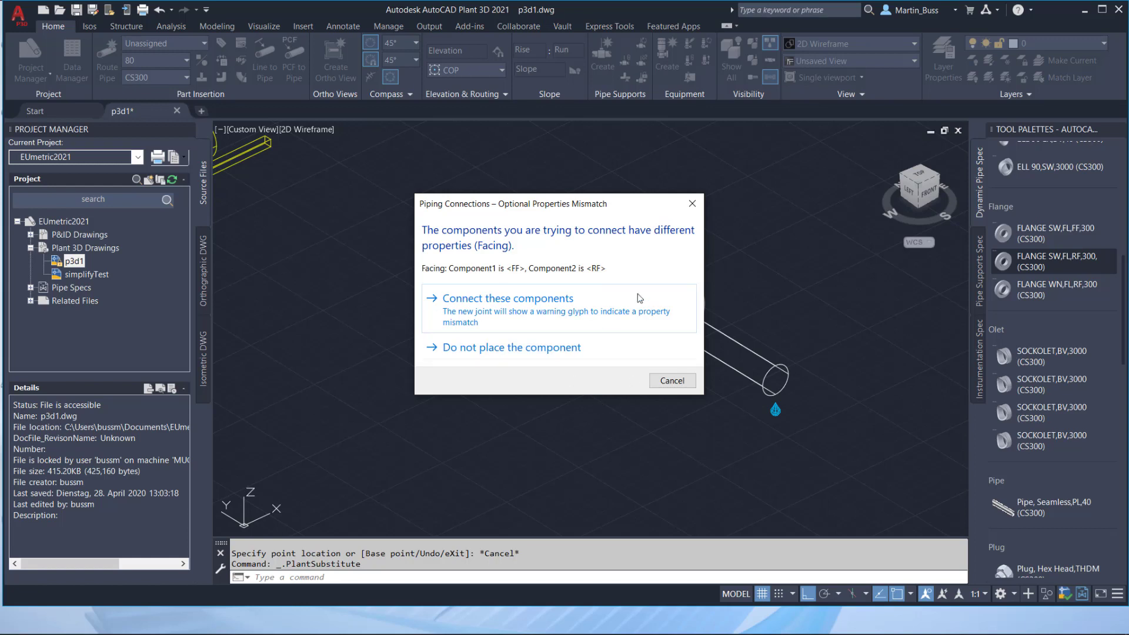
{"action": "left_click", "coordinate": [493, 301]}
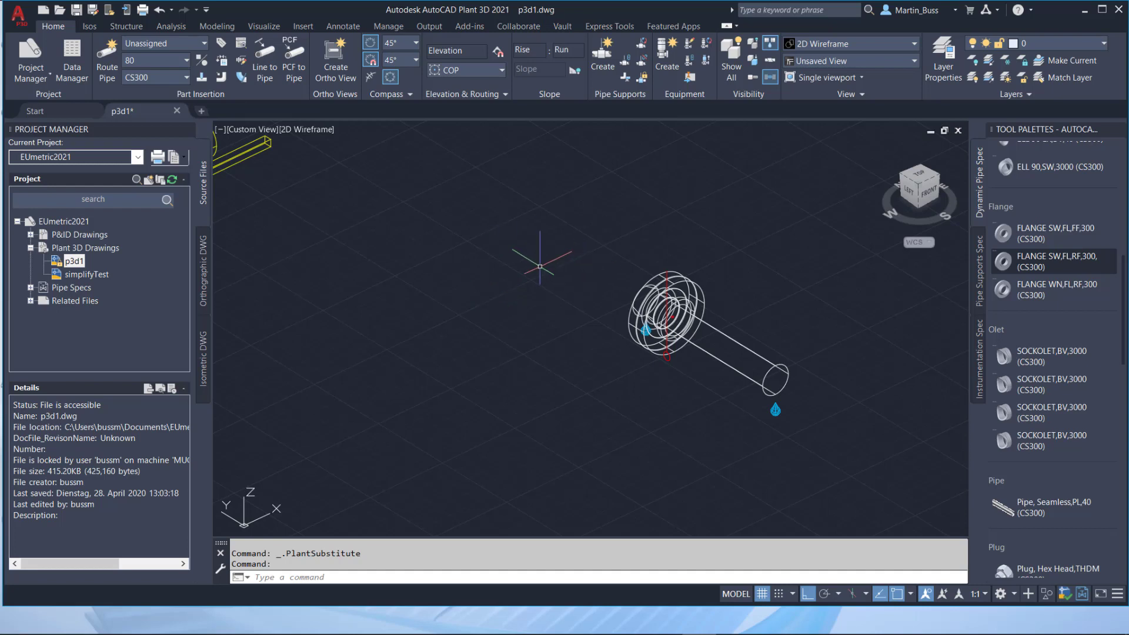
{"action": "scroll", "coordinate": [471, 218], "scroll_direction": "down", "scroll_amount": 2}
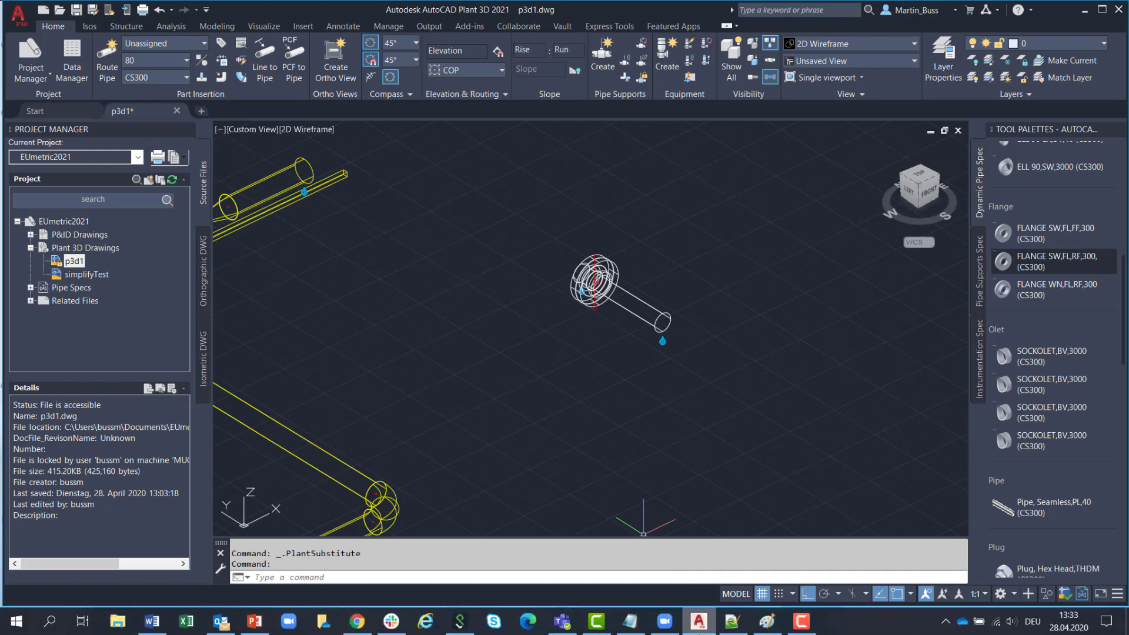
- Highlight the Flanged joint's 100, 150 MatchCondition on line 153 of DefaultConnectorsConfig.xml, then minimize Notepad++
{"action": "left_click", "coordinate": [733, 624]}
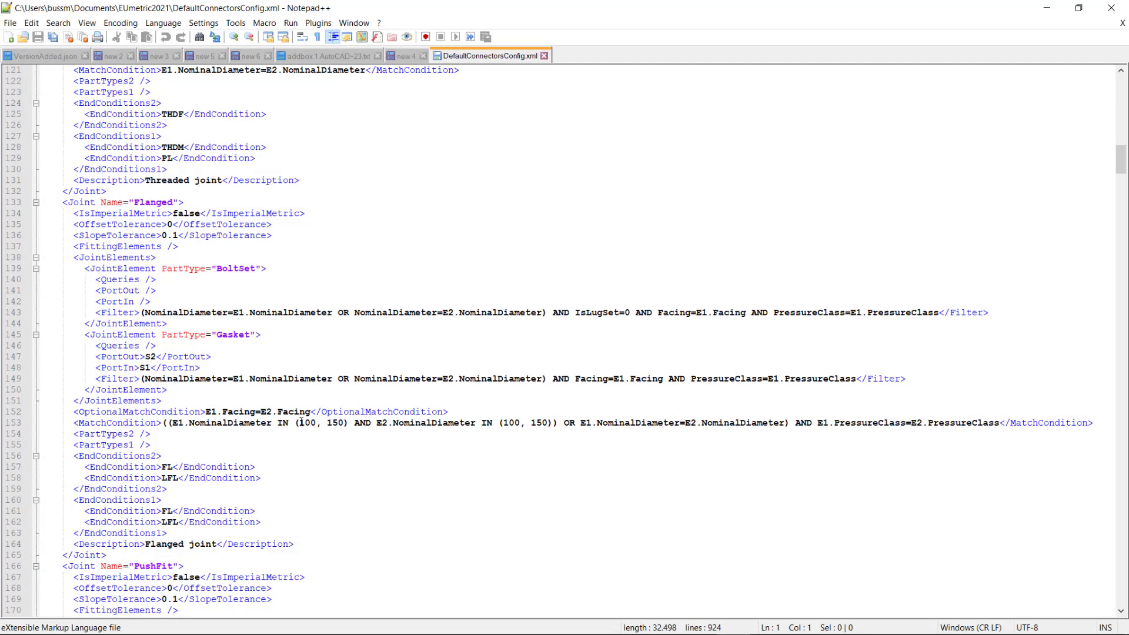
{"action": "left_click_drag", "start_coordinate": [300, 423], "coordinate": [345, 423]}
{"action": "left_click", "coordinate": [334, 452]}
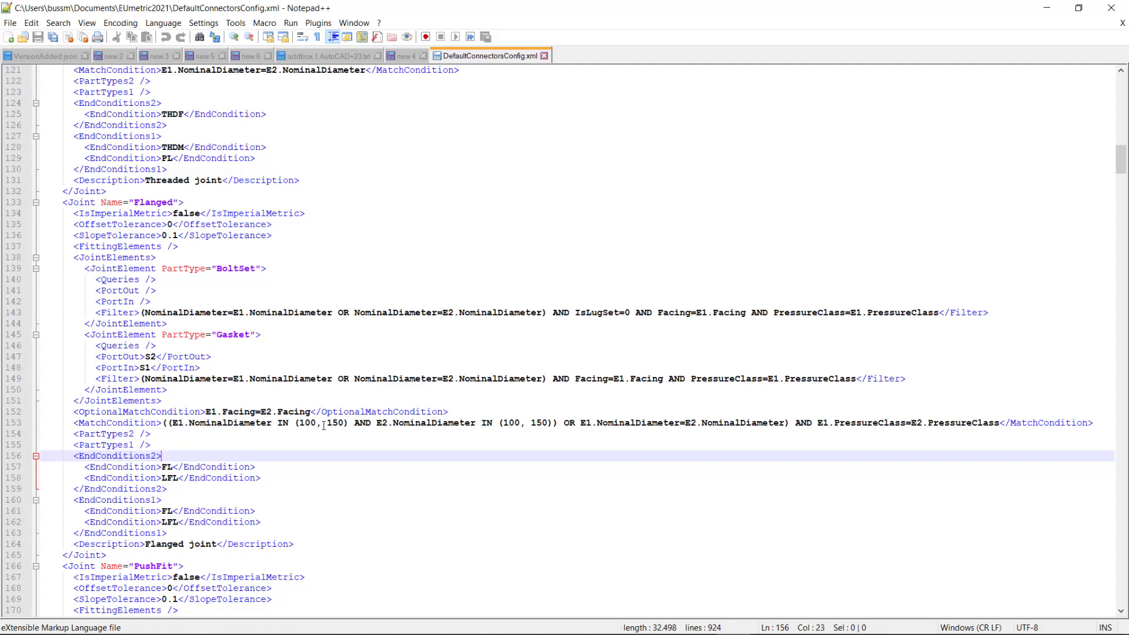
{"action": "left_click_drag", "start_coordinate": [166, 423], "coordinate": [354, 423]}
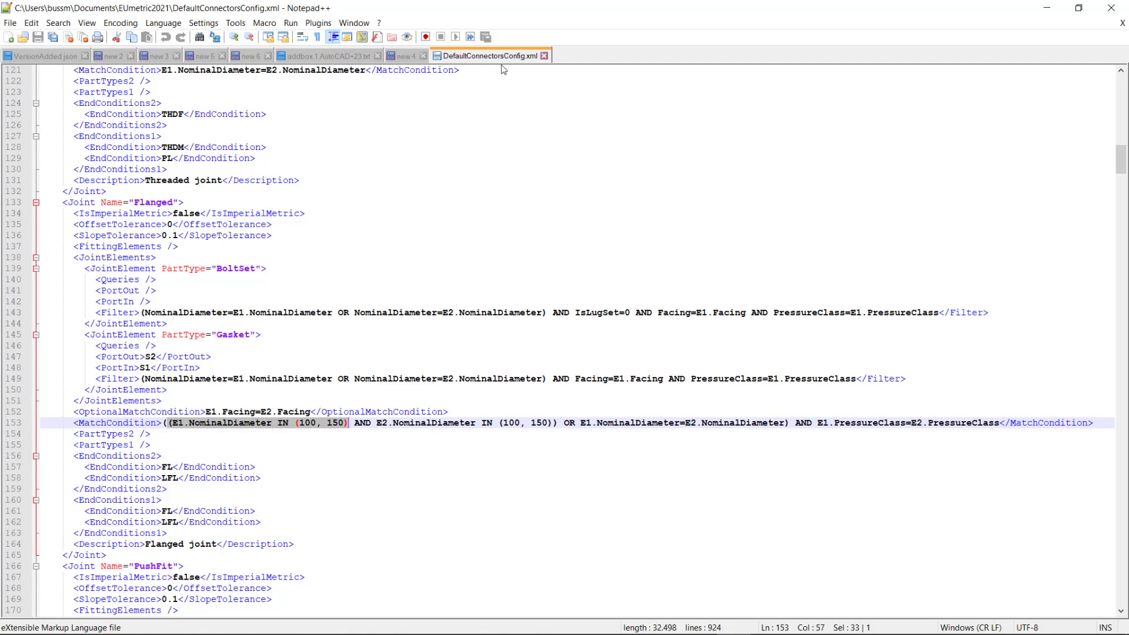
{"action": "left_click", "coordinate": [1050, 8]}
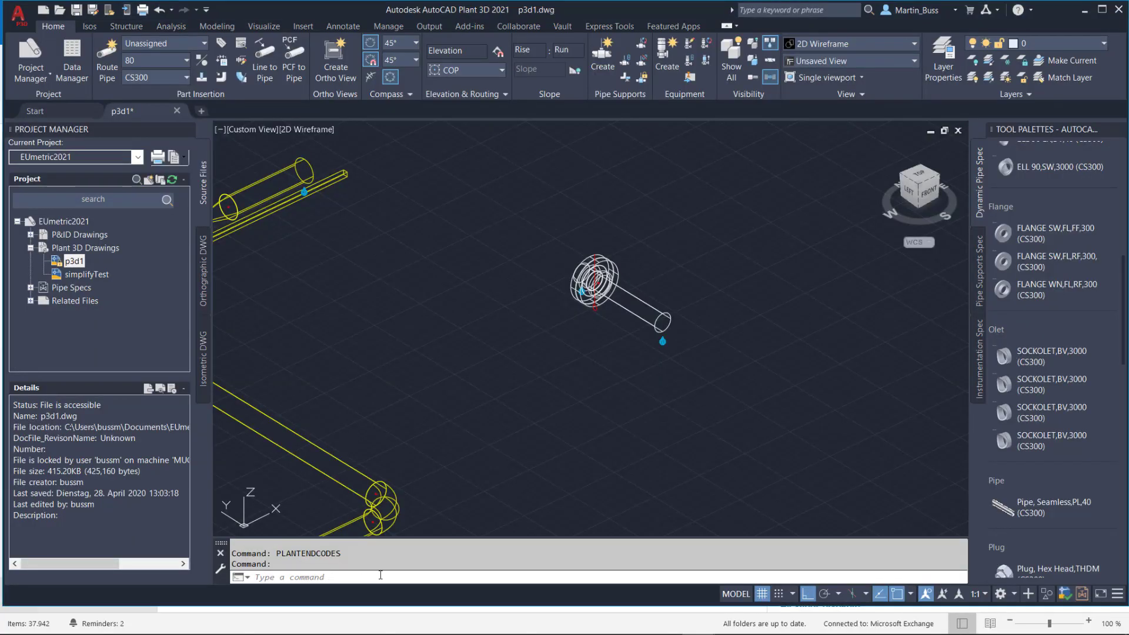
- Run PLANTENDCODES, start adding a new endcode named XX, then cancel it
{"action": "left_click", "coordinate": [380, 576]}
{"action": "type", "text": "EN"}
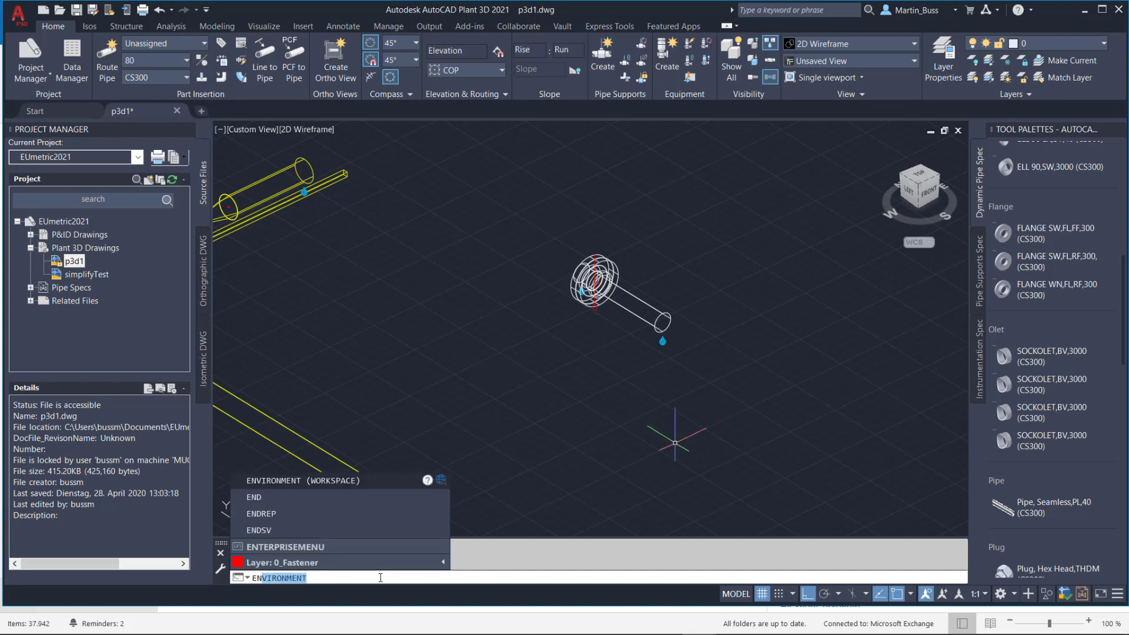
{"action": "type", "text": "DCODES"}
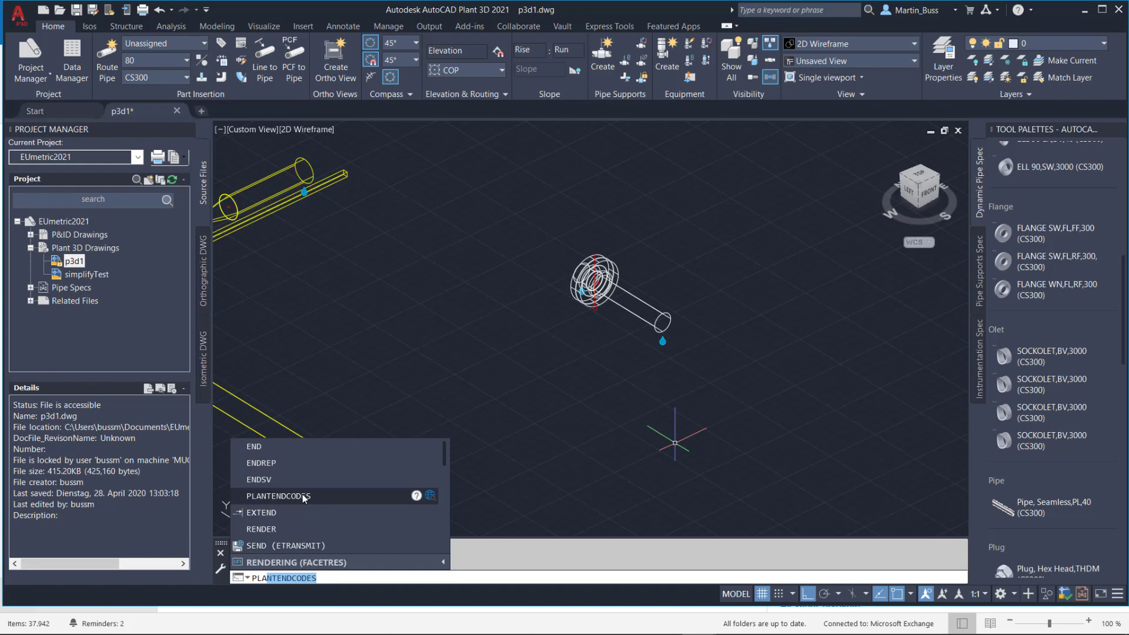
{"action": "left_click", "coordinate": [304, 497]}
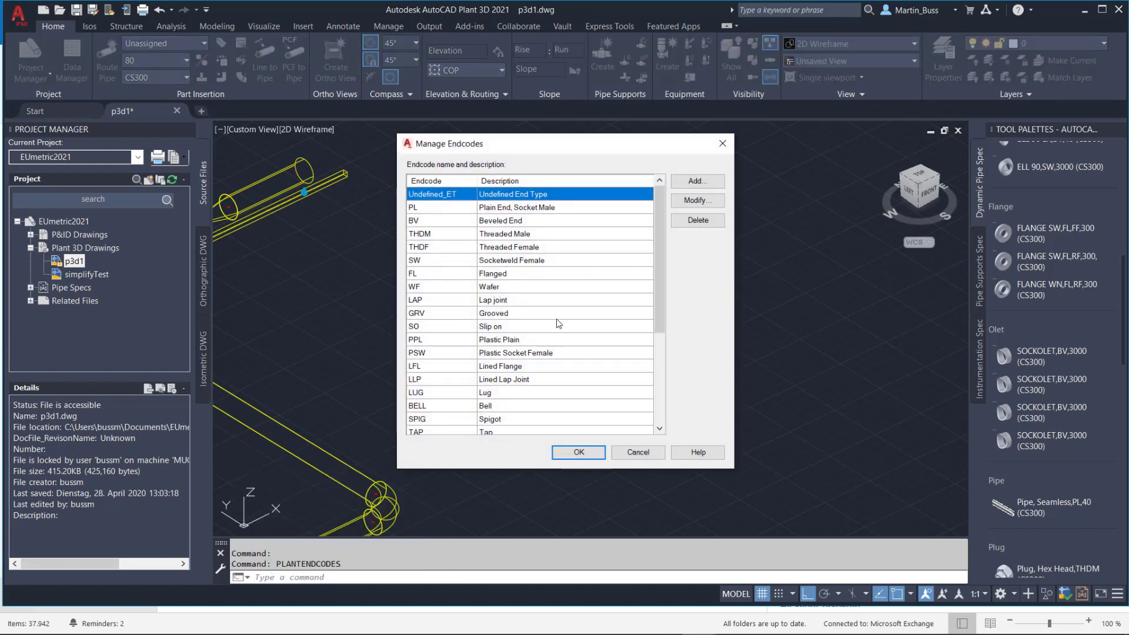
{"action": "left_click", "coordinate": [696, 180]}
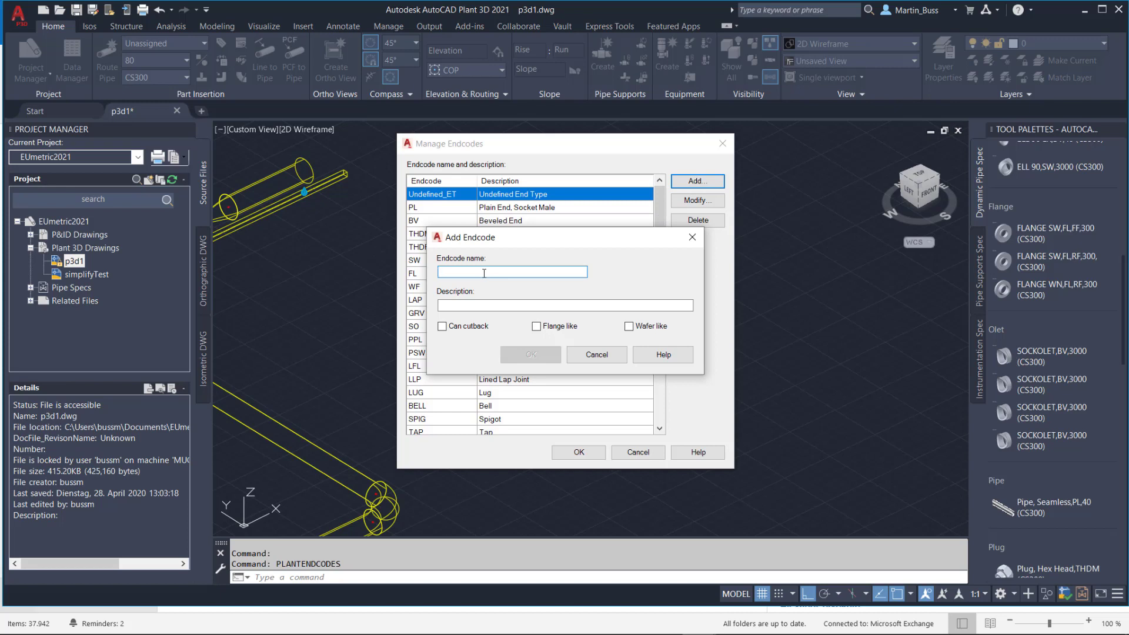
{"action": "type", "text": "XX"}
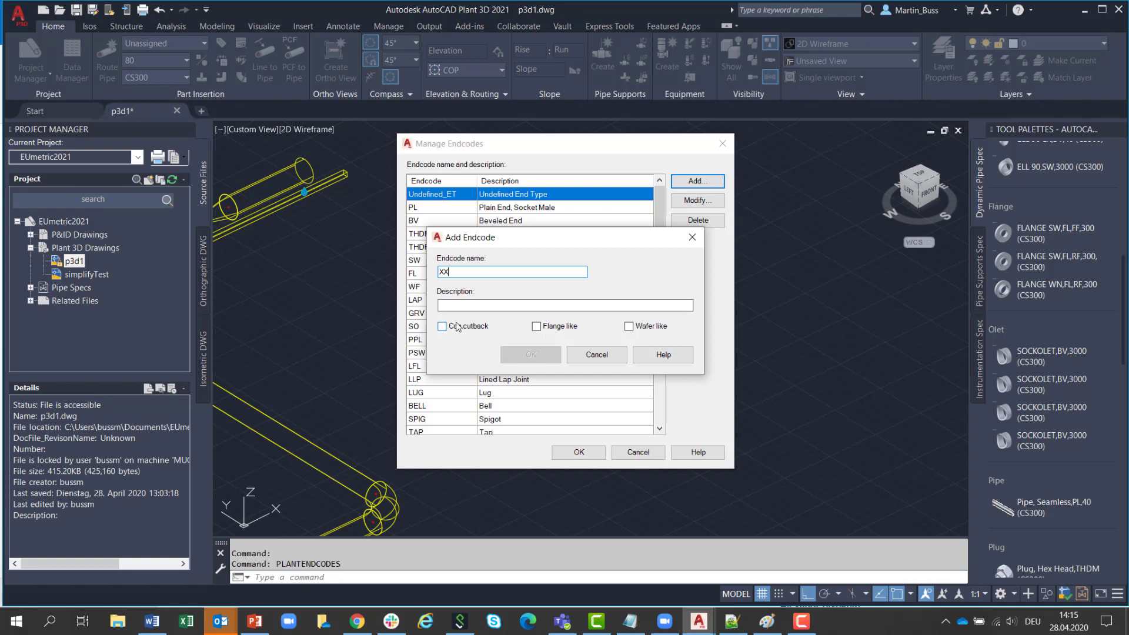
{"action": "left_click", "coordinate": [597, 355]}
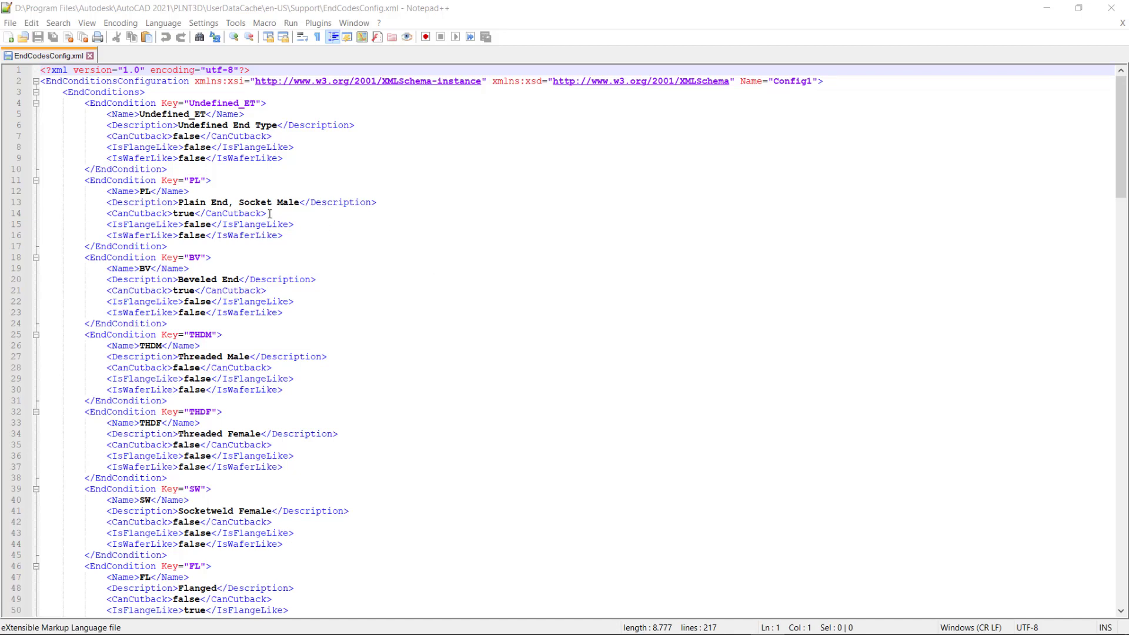
{"action": "right_click", "coordinate": [57, 56]}
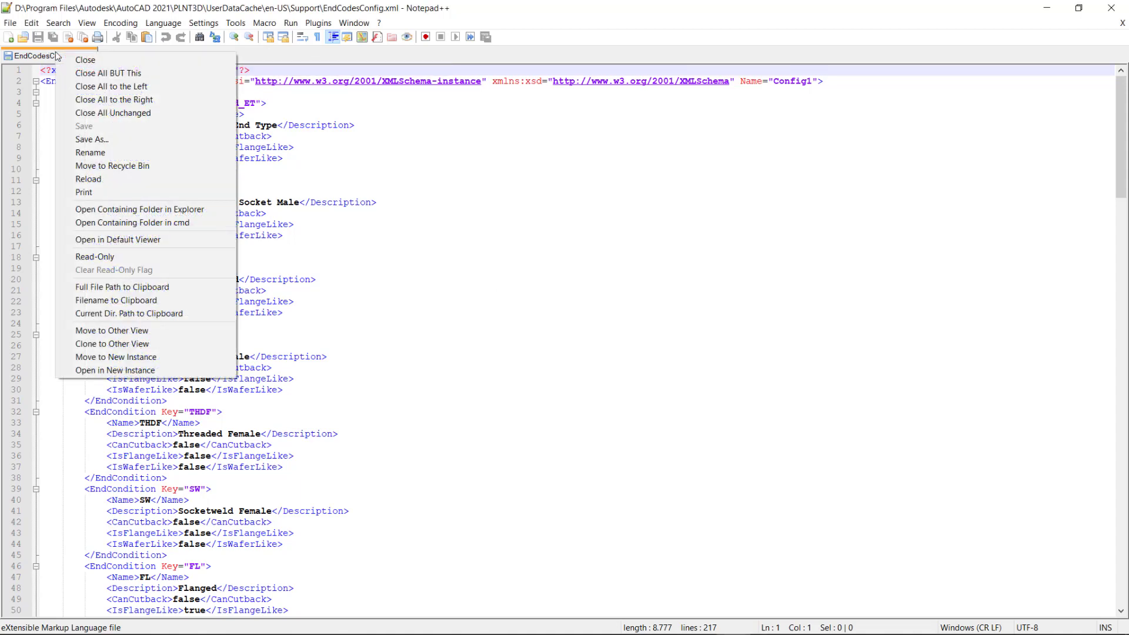
{"action": "right_click", "coordinate": [45, 54]}
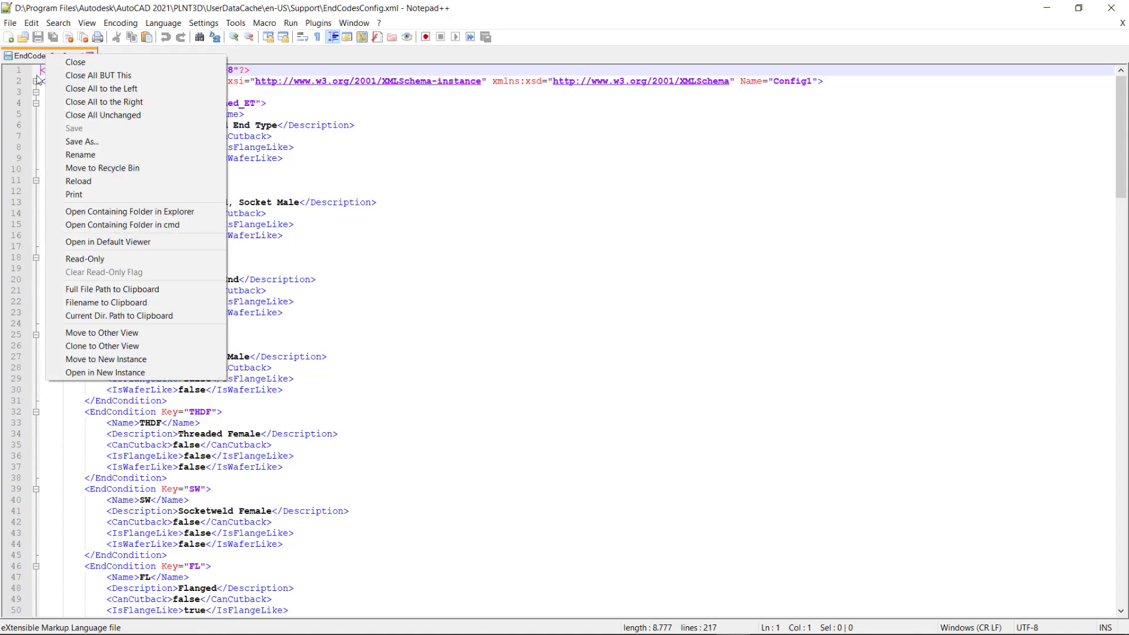
{"action": "left_click", "coordinate": [360, 126]}
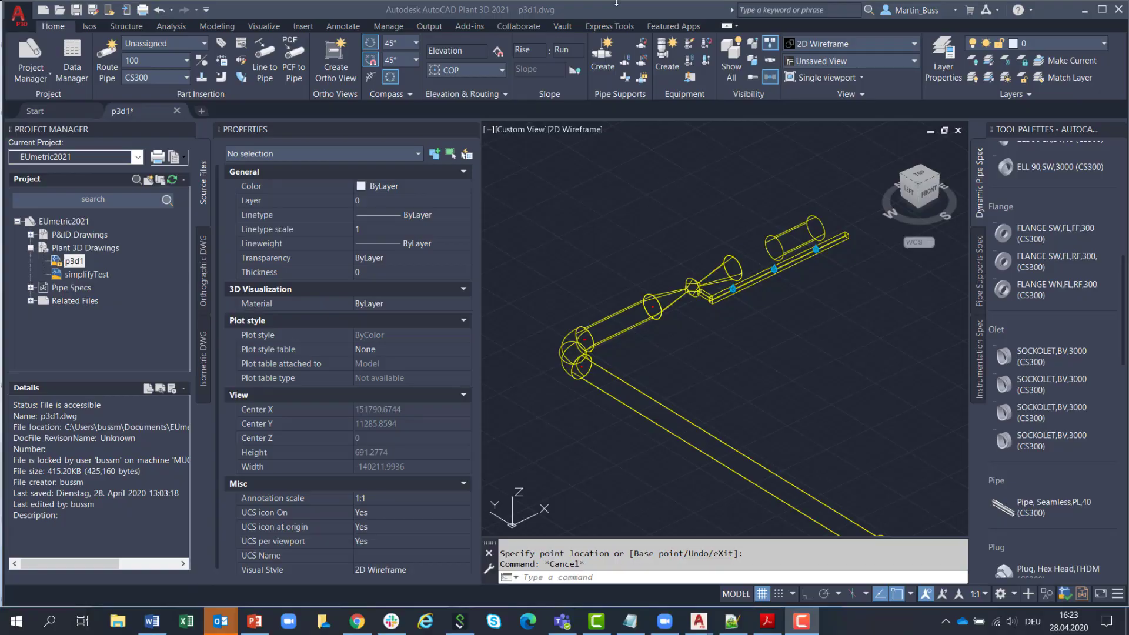
{"action": "scroll", "coordinate": [815, 258], "scroll_direction": "up", "scroll_amount": 2}
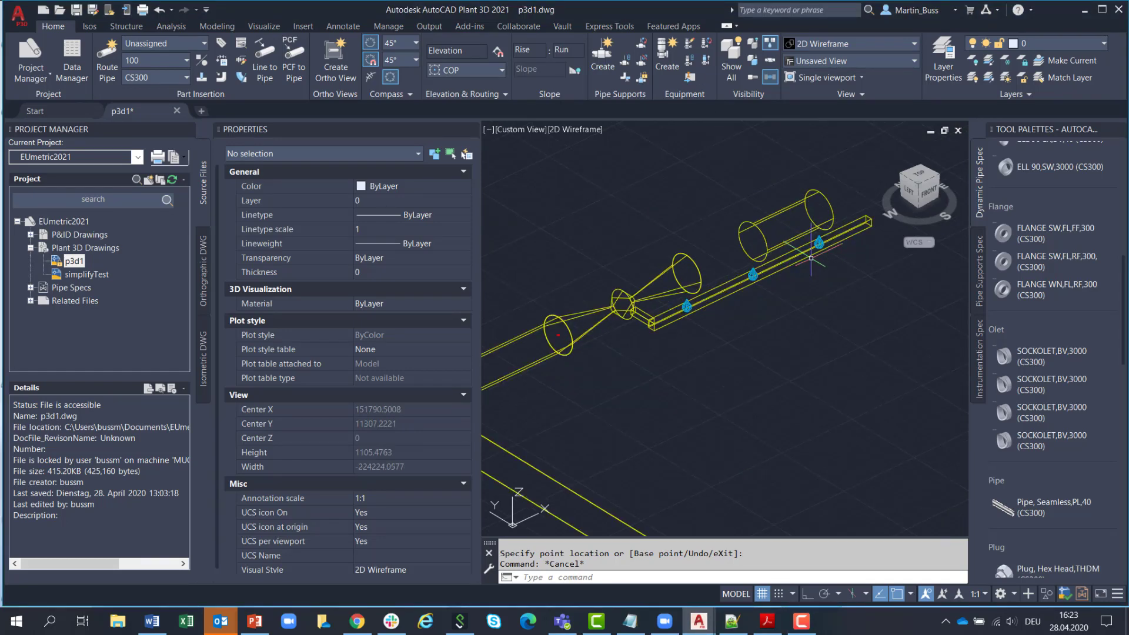
{"action": "left_click", "coordinate": [697, 266]}
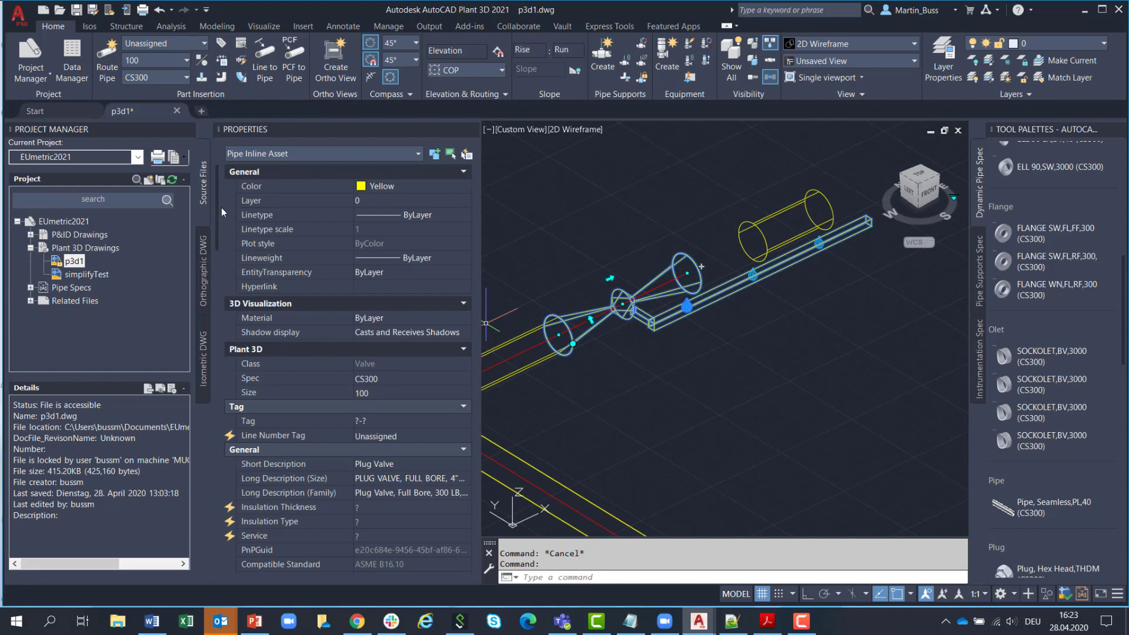
{"action": "left_click_drag", "start_coordinate": [220, 207], "coordinate": [250, 534]}
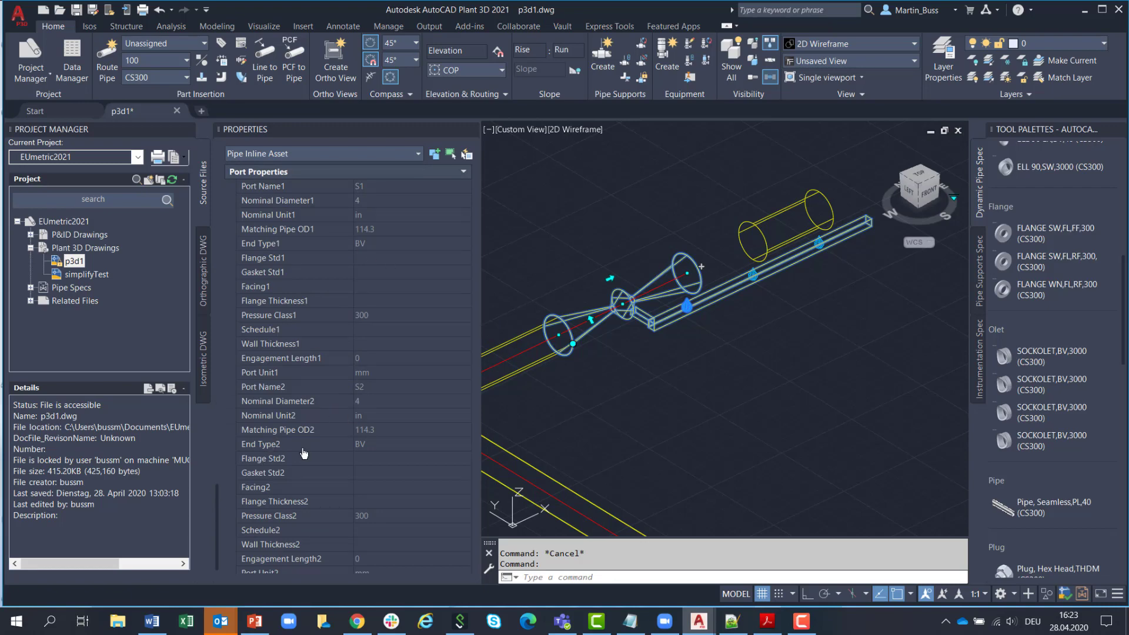
{"action": "key", "text": "Escape"}
{"action": "left_click", "coordinate": [785, 217]}
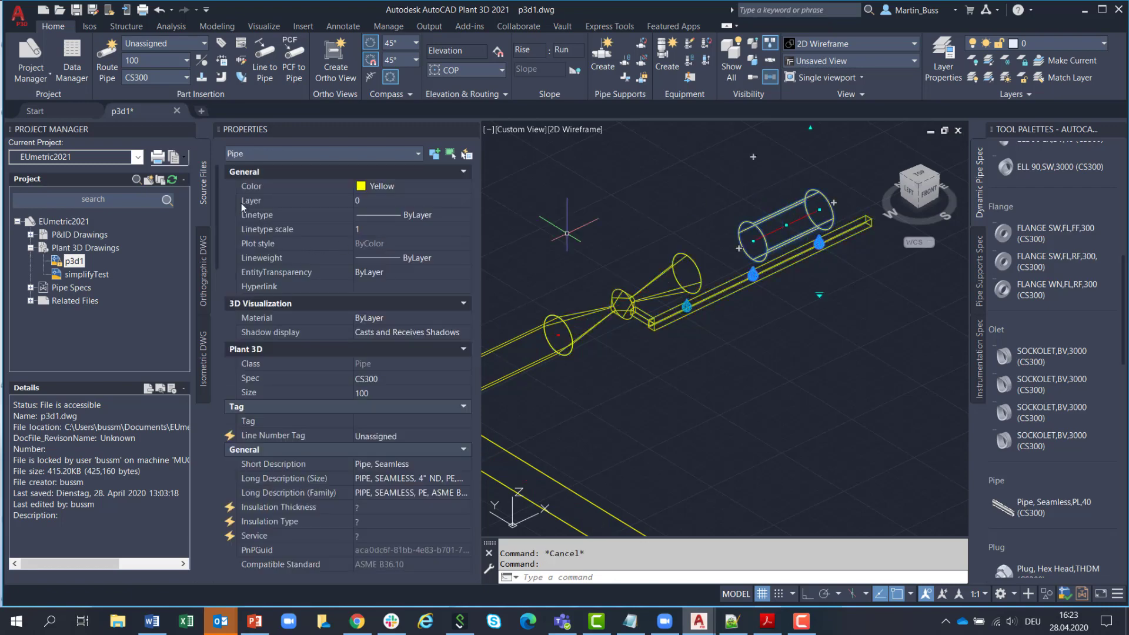
{"action": "scroll", "coordinate": [247, 405], "scroll_direction": "down", "scroll_amount": 10}
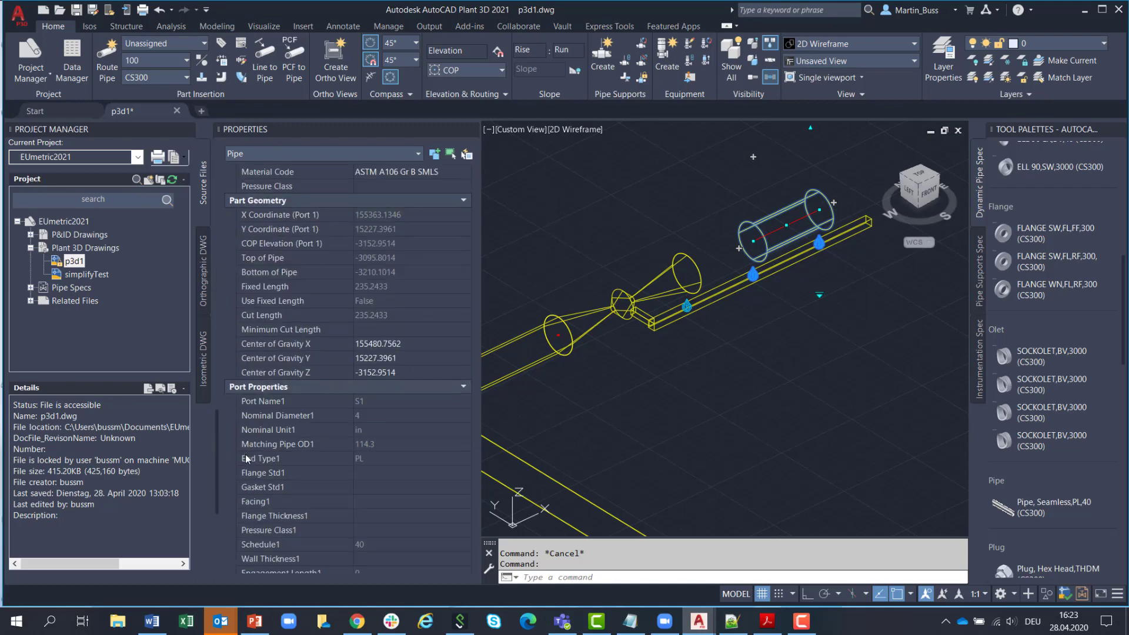
{"action": "scroll", "coordinate": [250, 478], "scroll_direction": "down", "scroll_amount": 1}
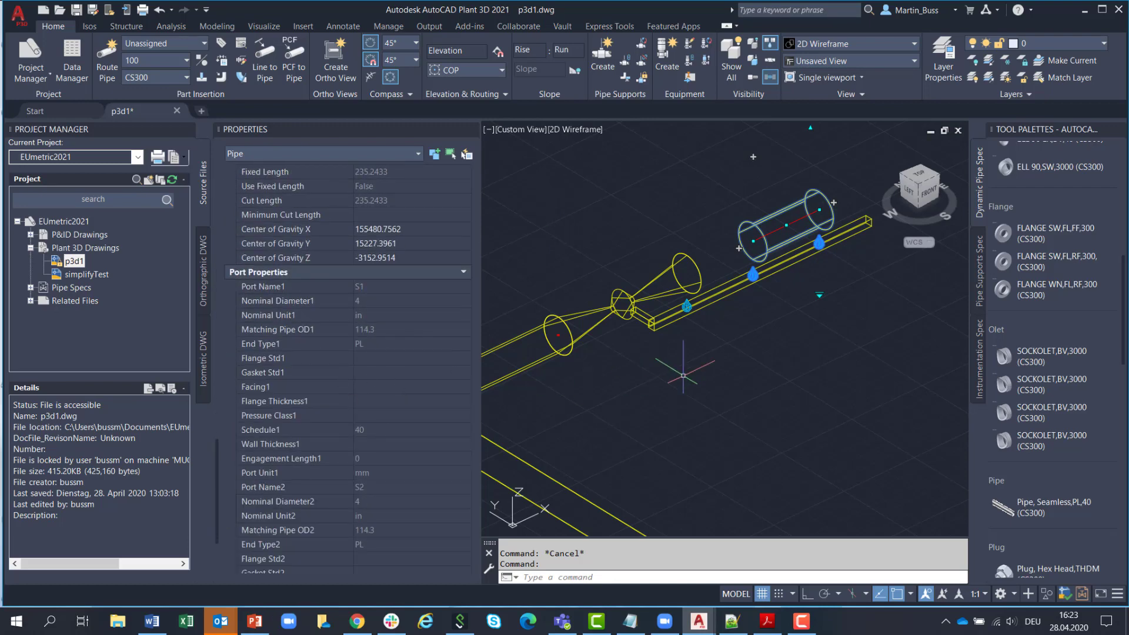
{"action": "key", "text": "Escape"}
{"action": "left_click", "coordinate": [737, 248]}
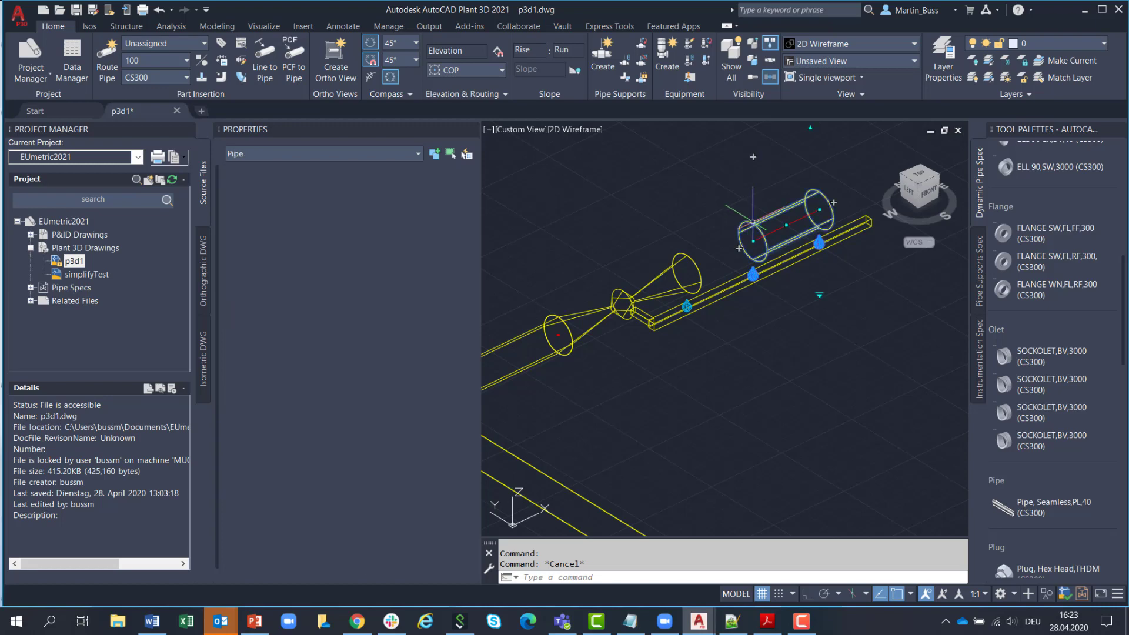
{"action": "left_click", "coordinate": [737, 249]}
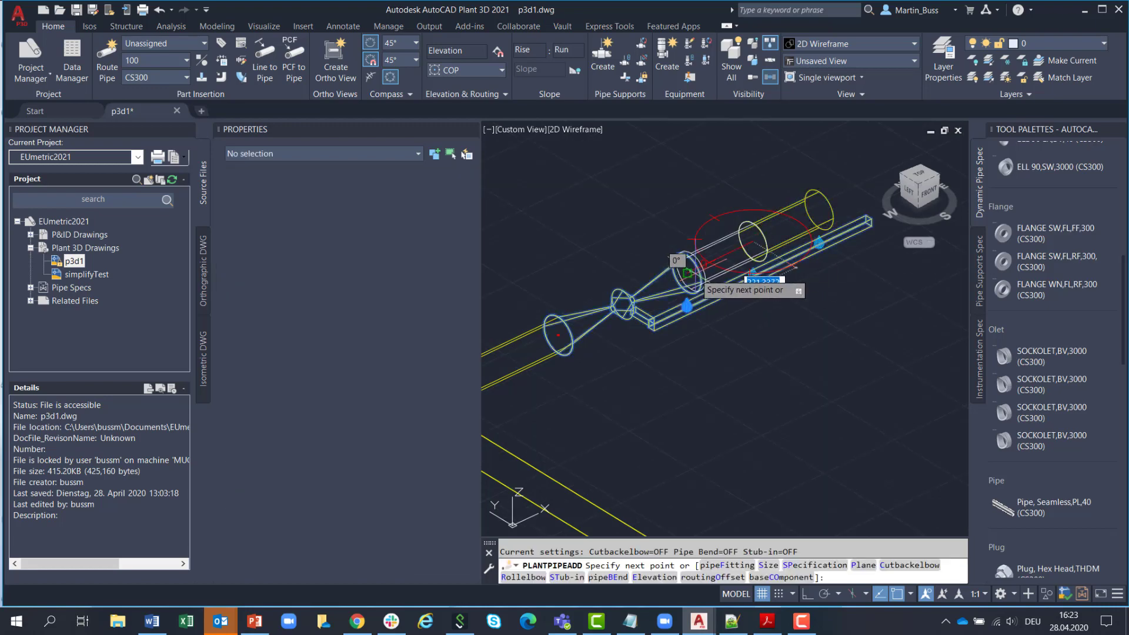
{"action": "scroll", "coordinate": [696, 273], "scroll_direction": "up", "scroll_amount": 5}
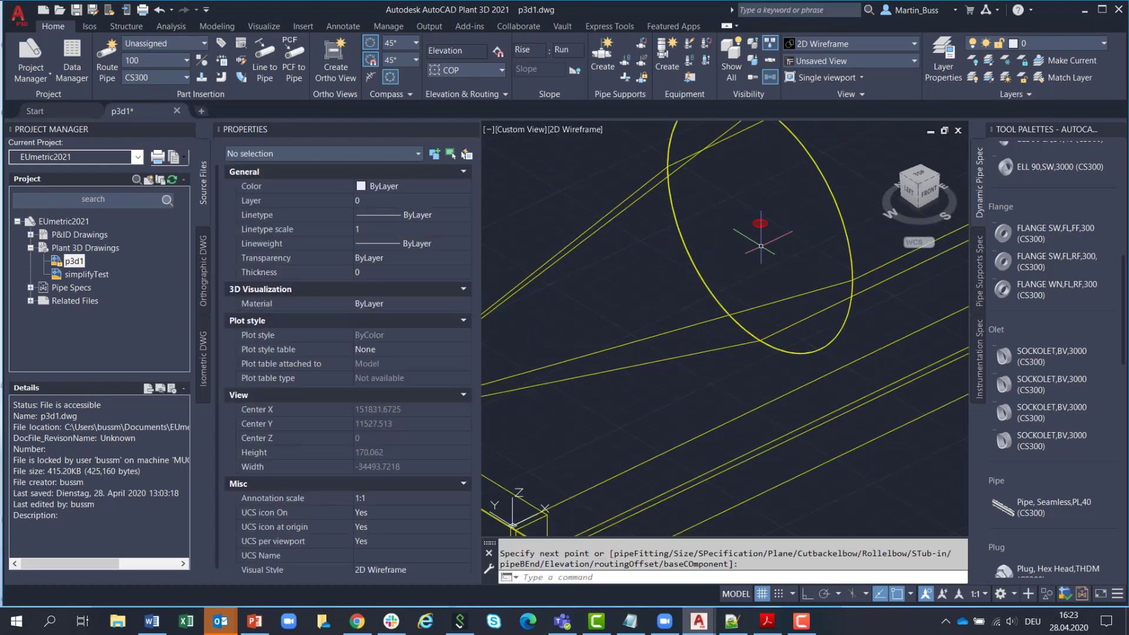
{"action": "key", "text": "Escape"}
{"action": "scroll", "coordinate": [685, 241], "scroll_direction": "down", "scroll_amount": 4}
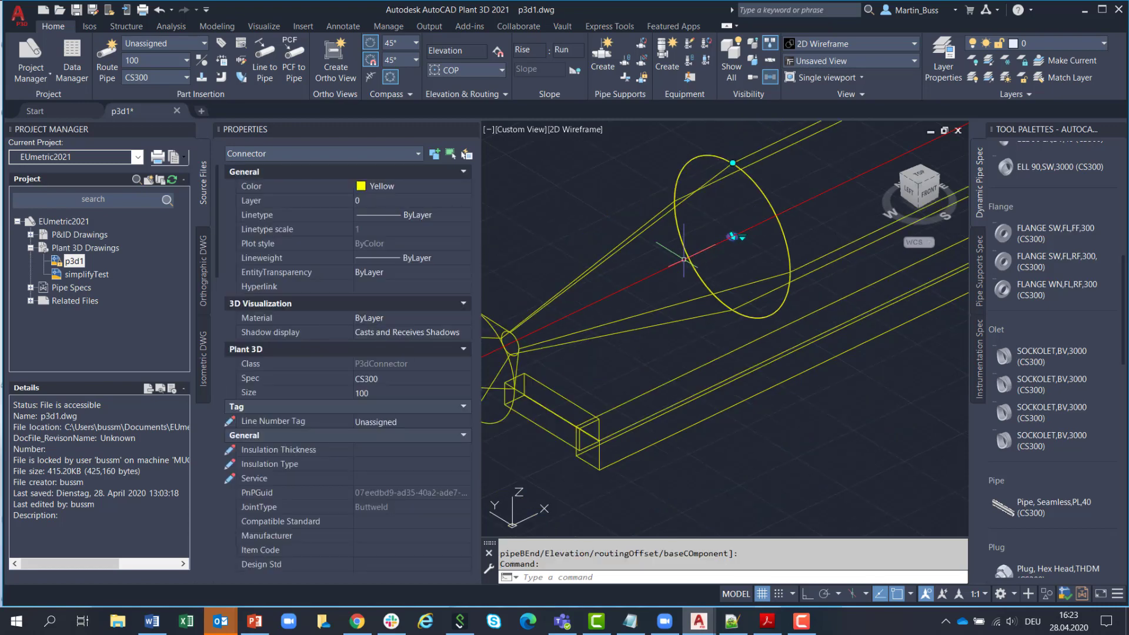
{"action": "left_click", "coordinate": [41, 78]}
{"action": "left_click", "coordinate": [69, 182]}
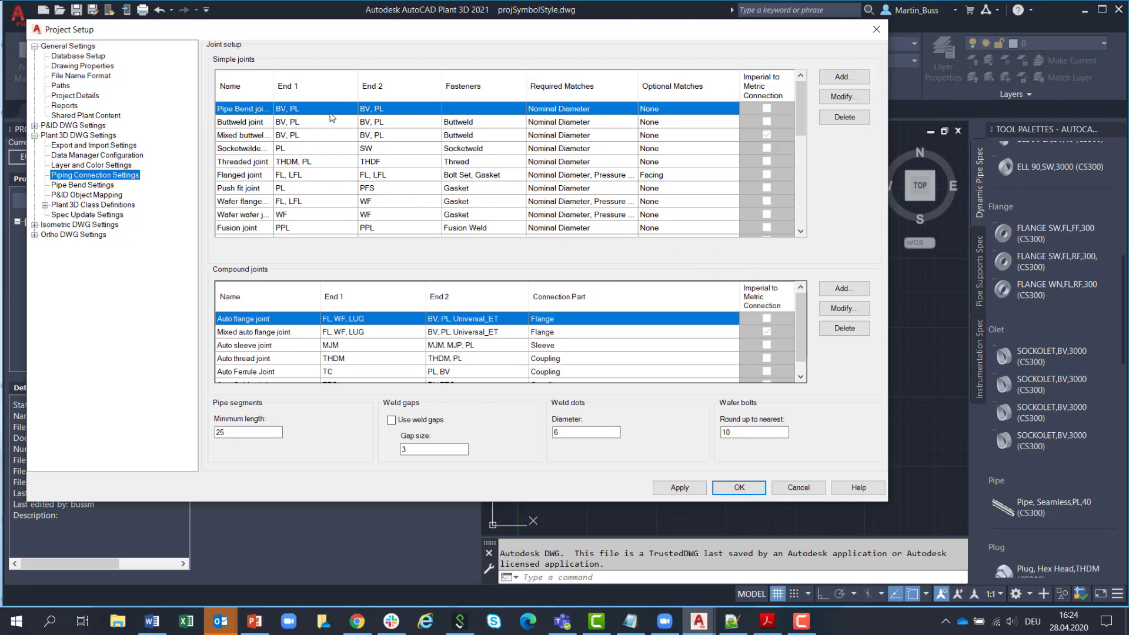
{"action": "key", "text": "Down"}
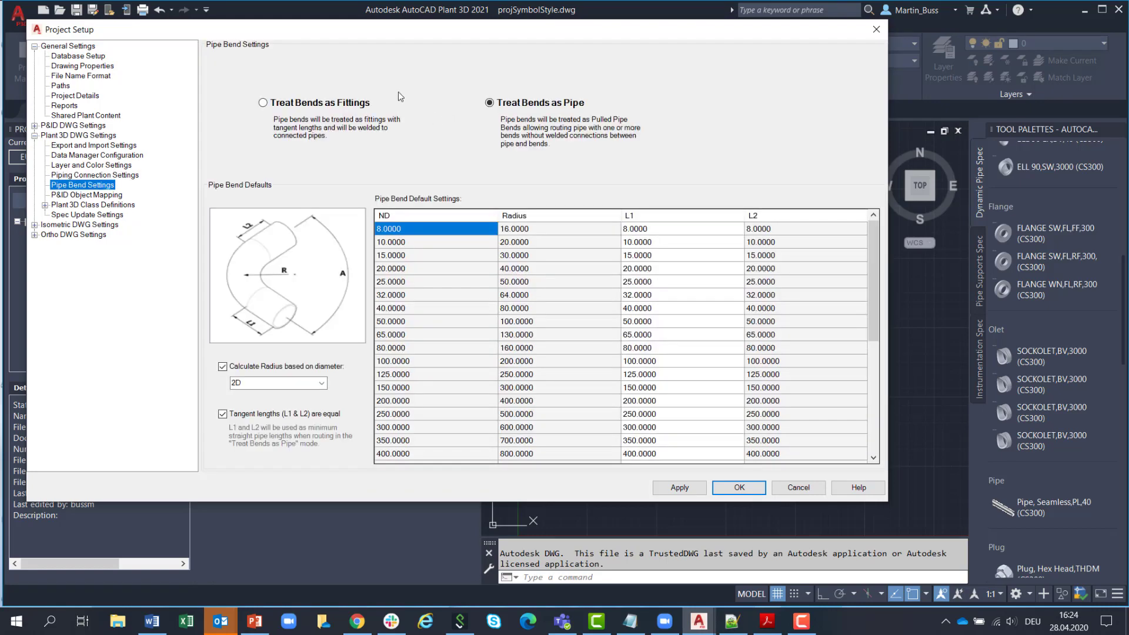
{"action": "left_click", "coordinate": [119, 176]}
{"action": "left_click", "coordinate": [337, 108]}
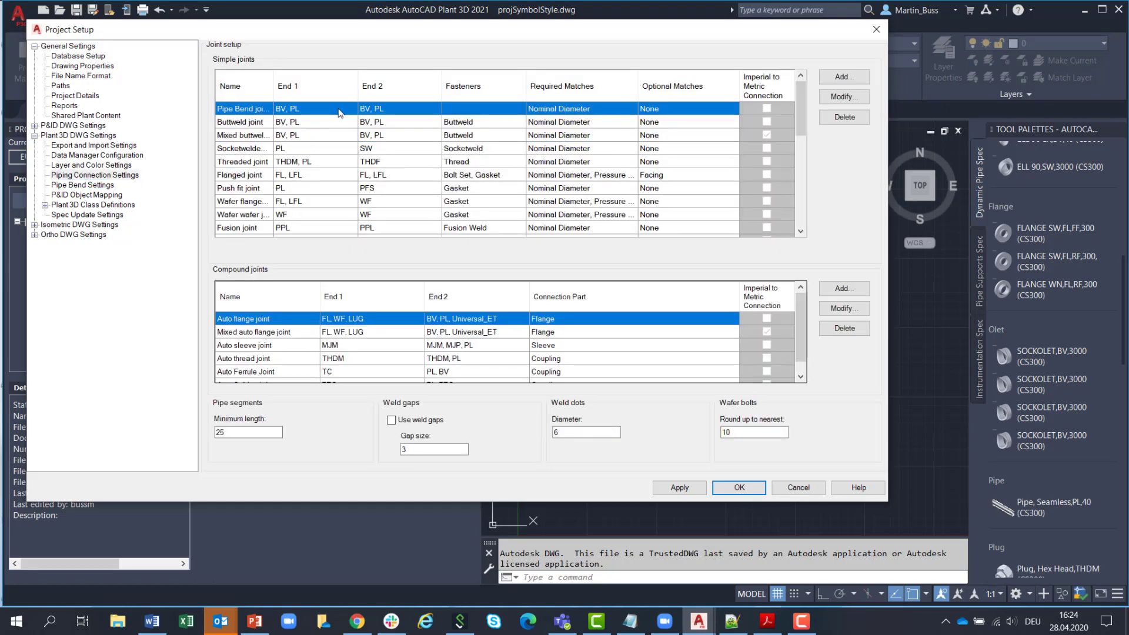
{"action": "key", "text": "Down"}
{"action": "key", "text": "Down"}
{"action": "key", "text": "Down"}
{"action": "key", "text": "Down"}
{"action": "key", "text": "Down"}
{"action": "key", "text": "Down"}
{"action": "key", "text": "Down"}
{"action": "key", "text": "Down"}
{"action": "key", "text": "Down"}
{"action": "key", "text": "Down"}
{"action": "key", "text": "Down"}
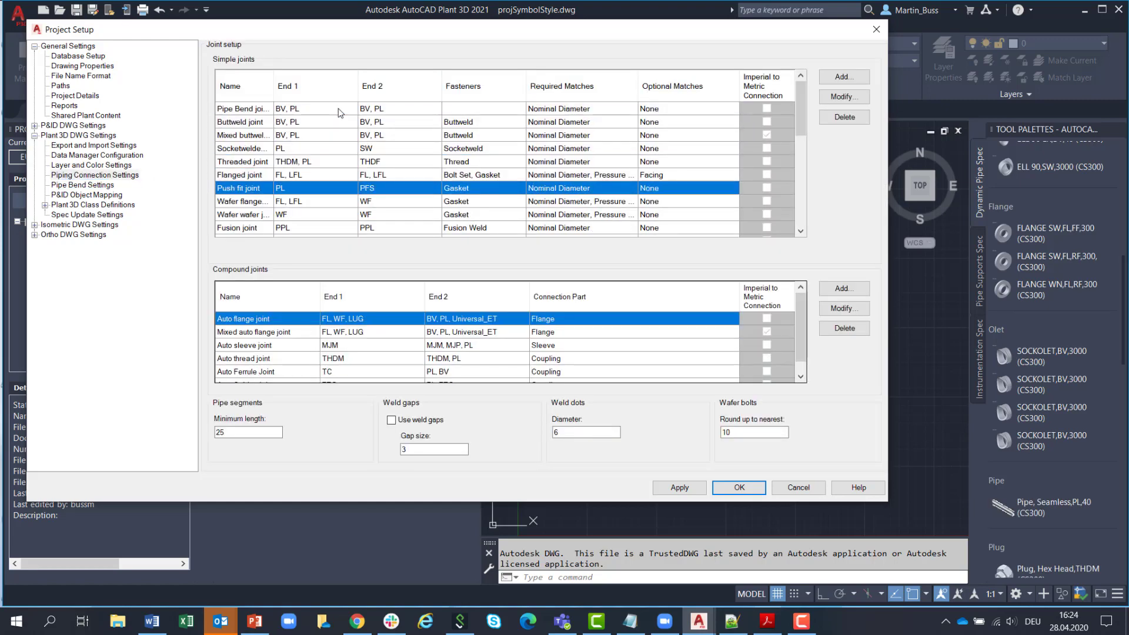
{"action": "key", "text": "Down"}
{"action": "key", "text": "Down"}
{"action": "key", "text": "Down"}
{"action": "key", "text": "Down"}
{"action": "key", "text": "Down"}
{"action": "key", "text": "Down"}
{"action": "key", "text": "Down"}
{"action": "key", "text": "Down"}
{"action": "key", "text": "Down"}
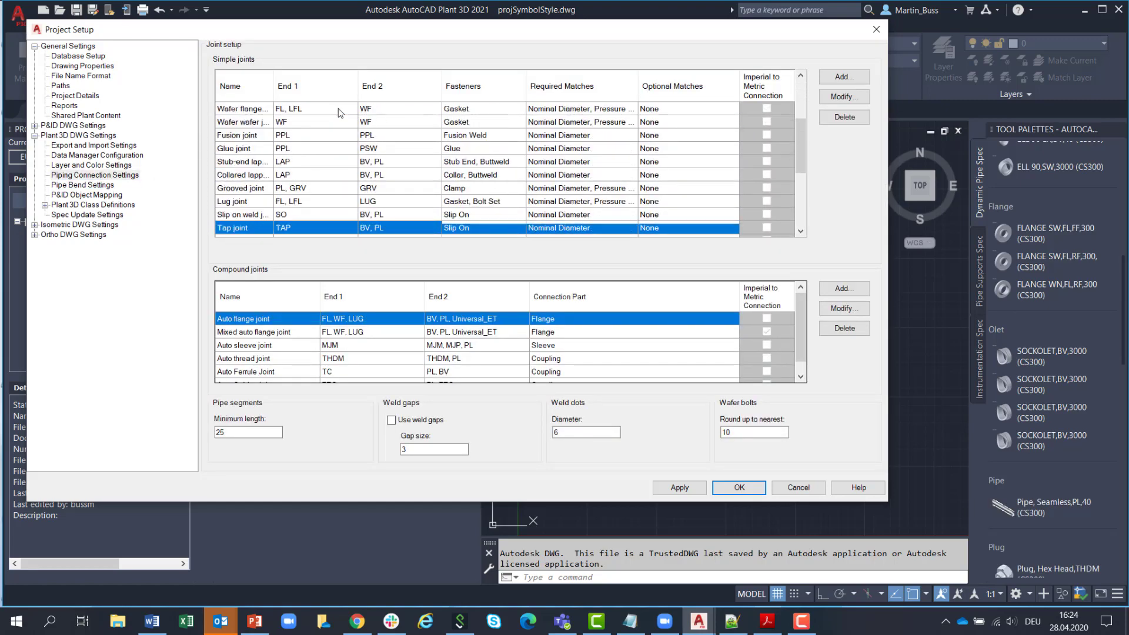
{"action": "key", "text": "Down"}
{"action": "key", "text": "Down"}
{"action": "key", "text": "Down"}
{"action": "key", "text": "Down"}
{"action": "key", "text": "Down"}
{"action": "key", "text": "Down"}
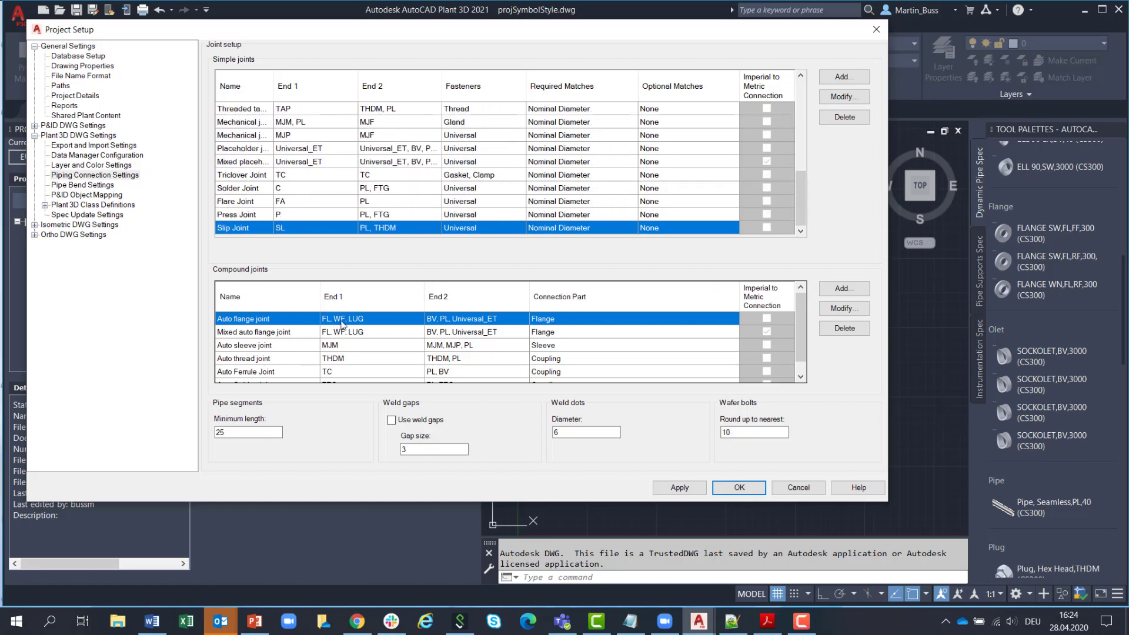
{"action": "key", "text": "Down"}
{"action": "key", "text": "Down"}
{"action": "key", "text": "Down"}
{"action": "key", "text": "Down"}
{"action": "key", "text": "Down"}
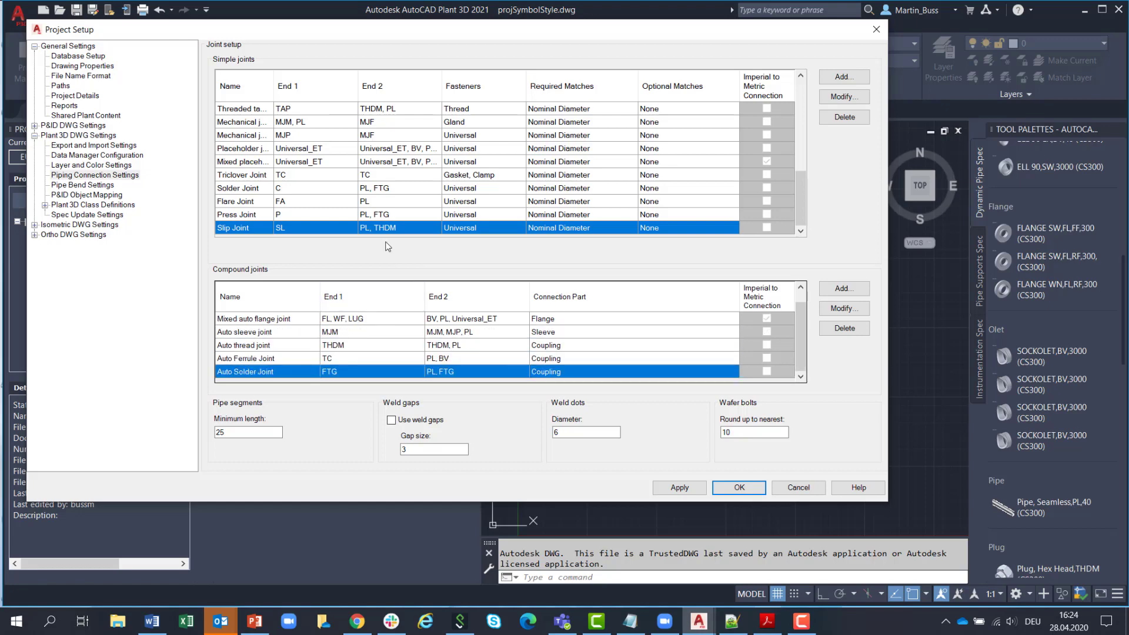
{"action": "left_click_drag", "start_coordinate": [804, 189], "coordinate": [814, 90]}
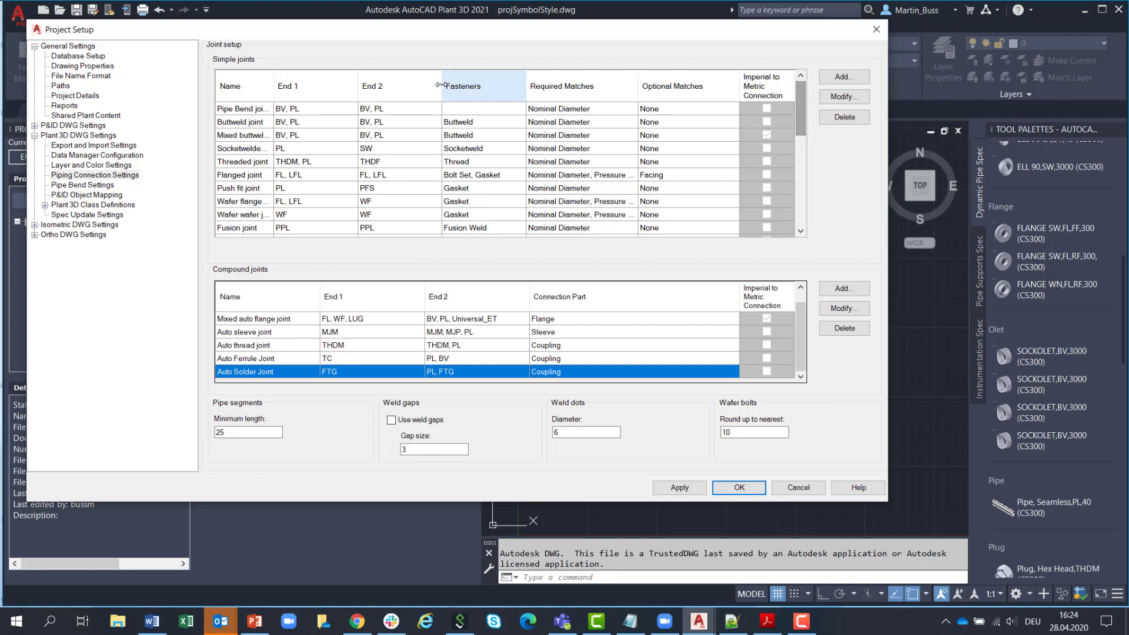
{"action": "left_click", "coordinate": [397, 128]}
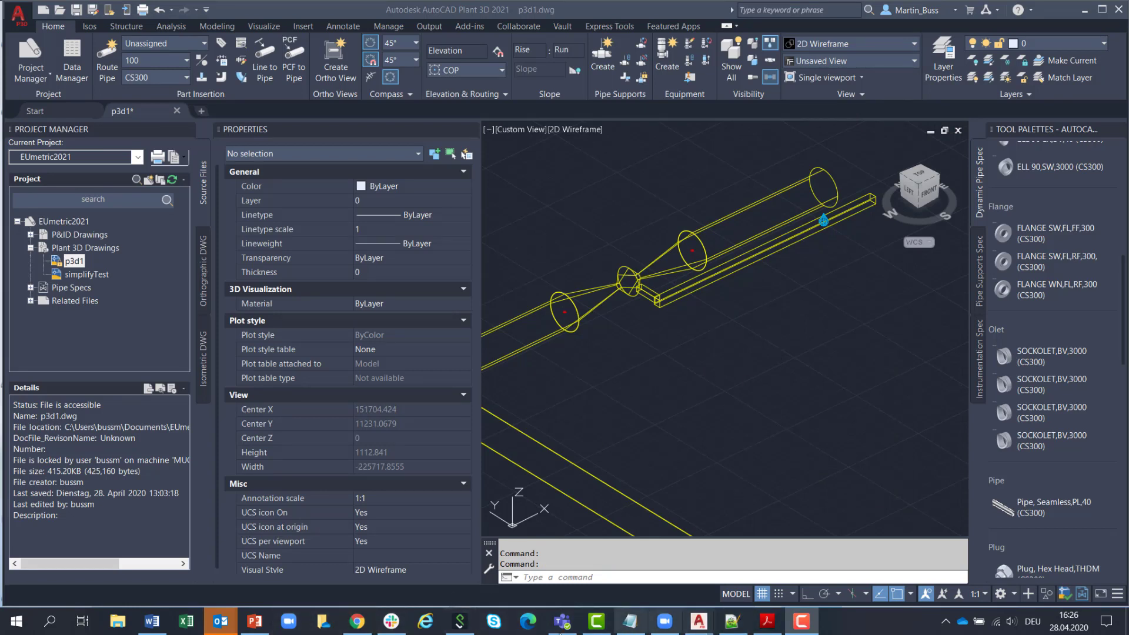
- Switch to Concept endcodes.docx in Word and scroll through its compound/simple joint diagram
{"action": "left_click", "coordinate": [152, 623]}
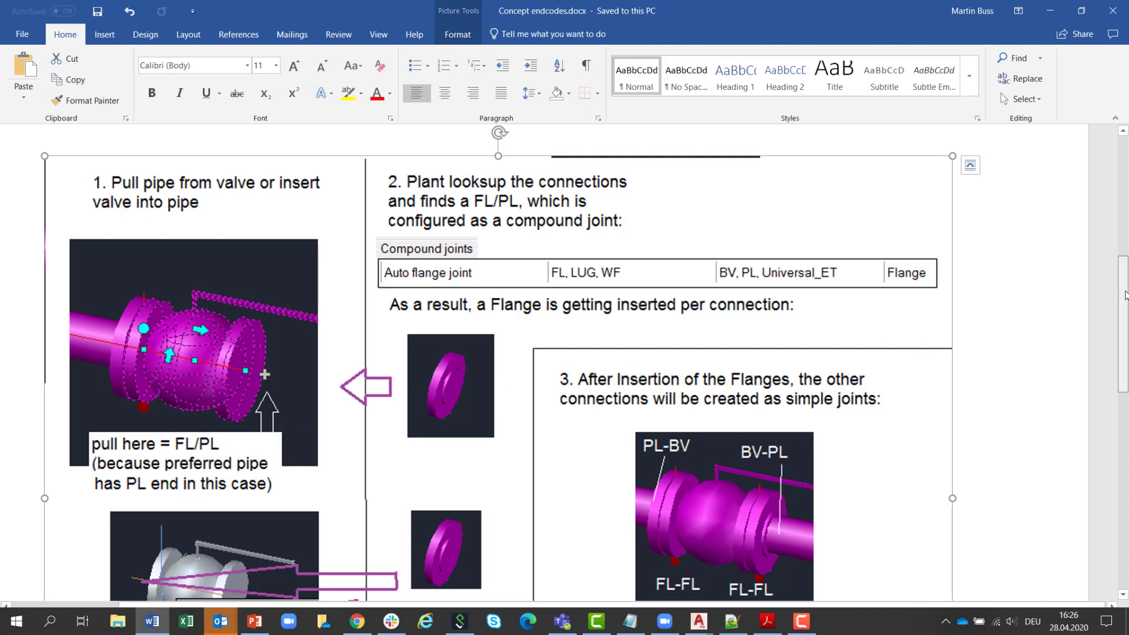
{"action": "left_click_drag", "start_coordinate": [1125, 296], "coordinate": [1125, 346]}
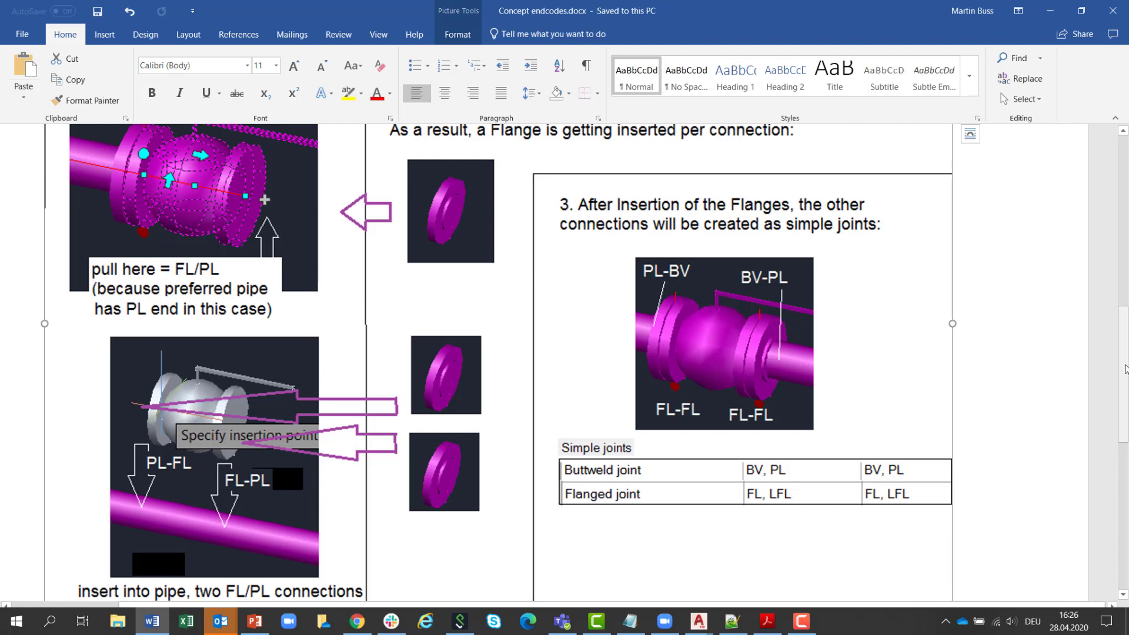
{"action": "left_click_drag", "start_coordinate": [1126, 369], "coordinate": [1125, 308]}
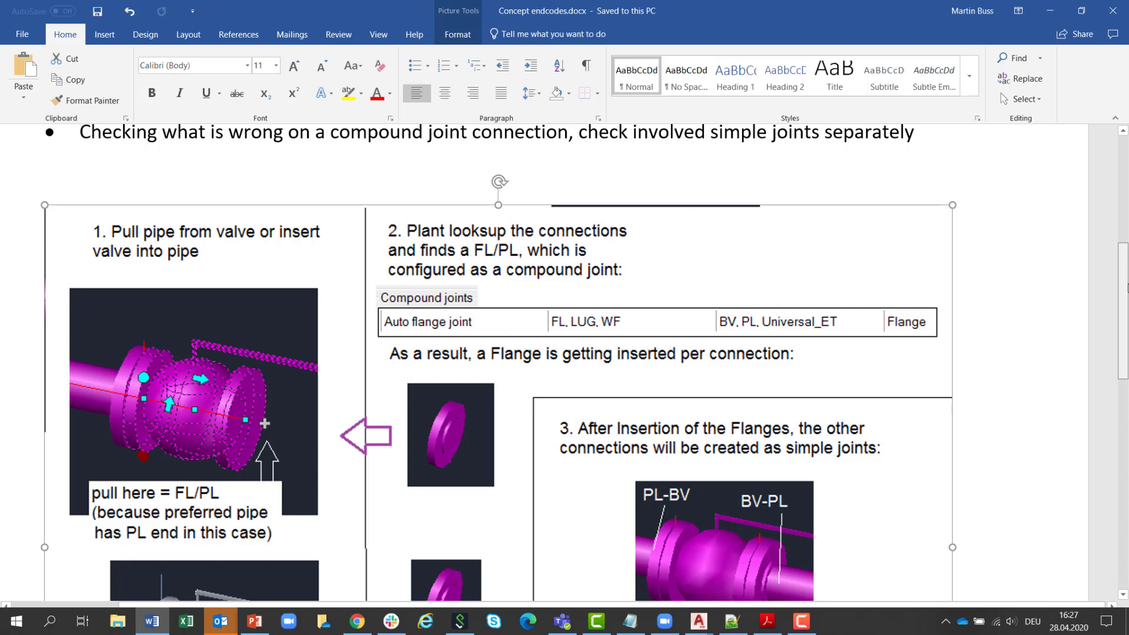
{"action": "scroll", "coordinate": [1124, 271], "scroll_direction": "down", "scroll_amount": 1}
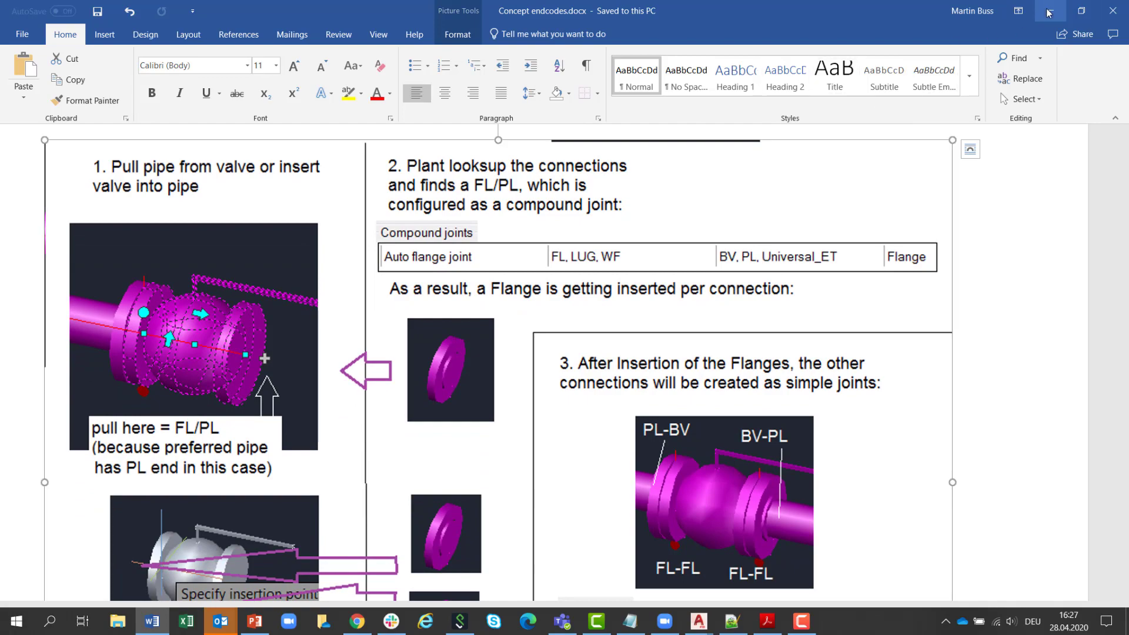
- Open Project Setup's piping connection joint settings and edit the Auto flange compound joint
{"action": "left_click", "coordinate": [1049, 13]}
{"action": "left_click", "coordinate": [27, 74]}
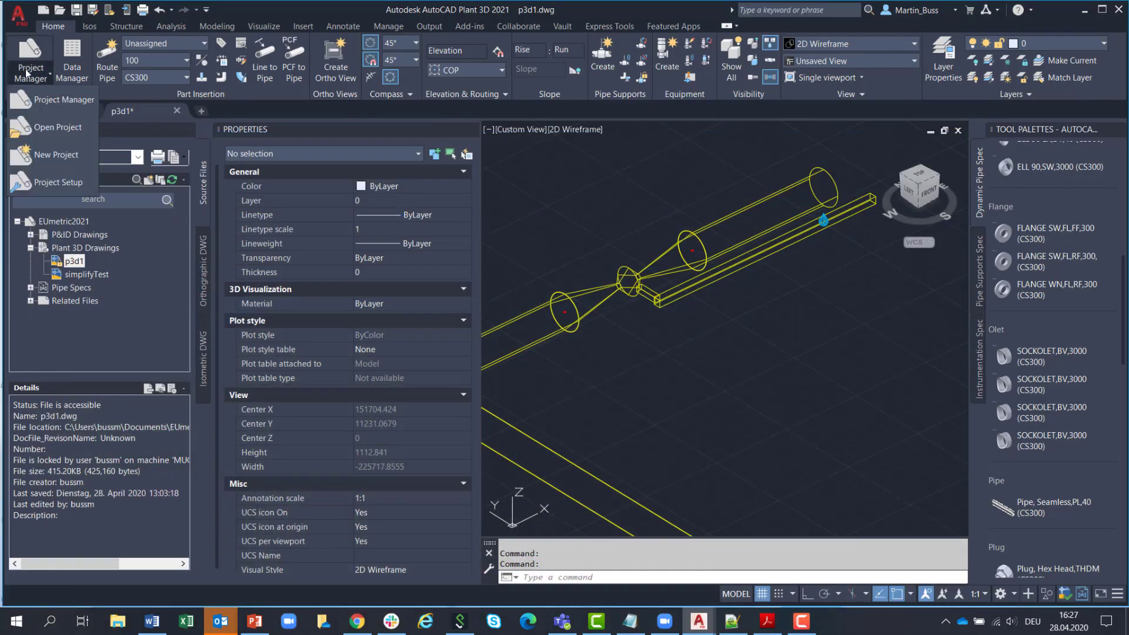
{"action": "left_click", "coordinate": [40, 185]}
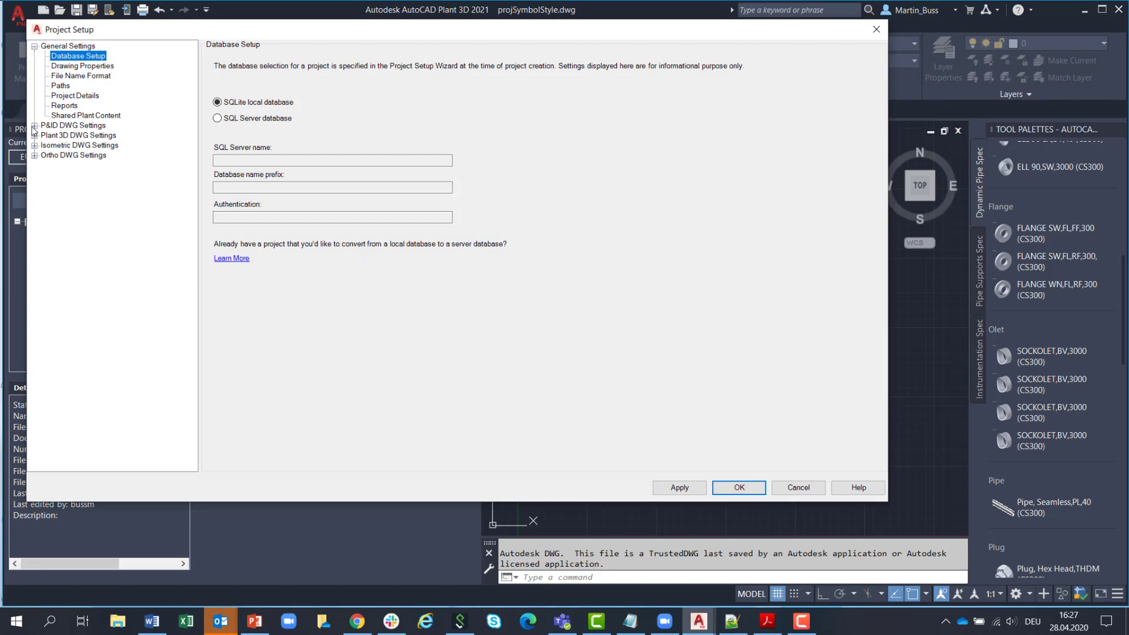
{"action": "left_click", "coordinate": [35, 135]}
{"action": "left_click", "coordinate": [88, 175]}
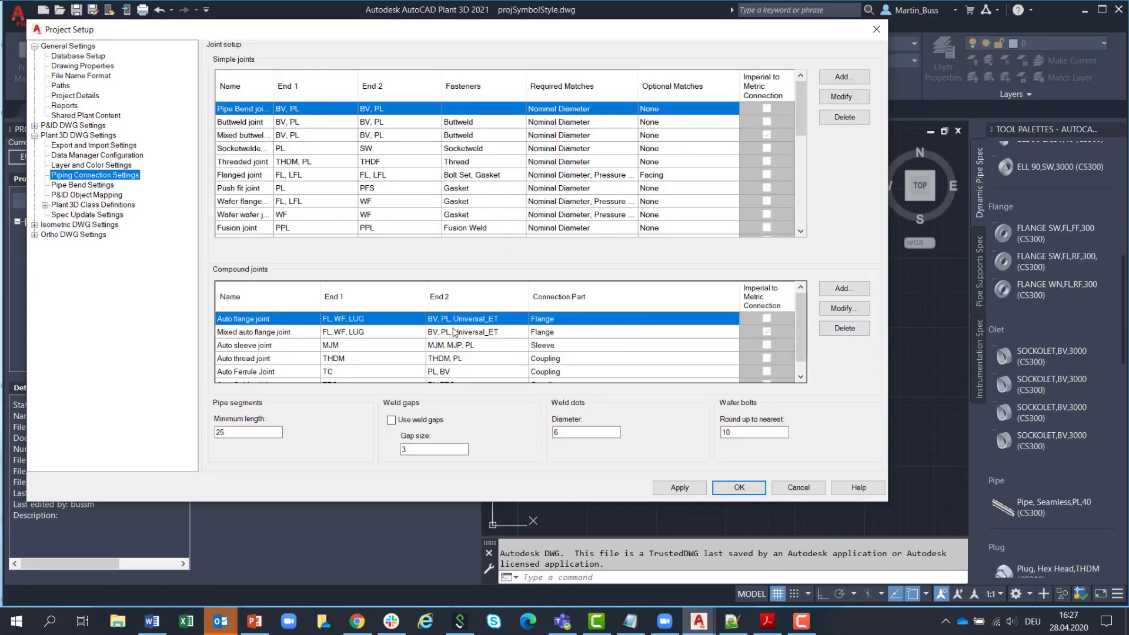
{"action": "left_click", "coordinate": [845, 308]}
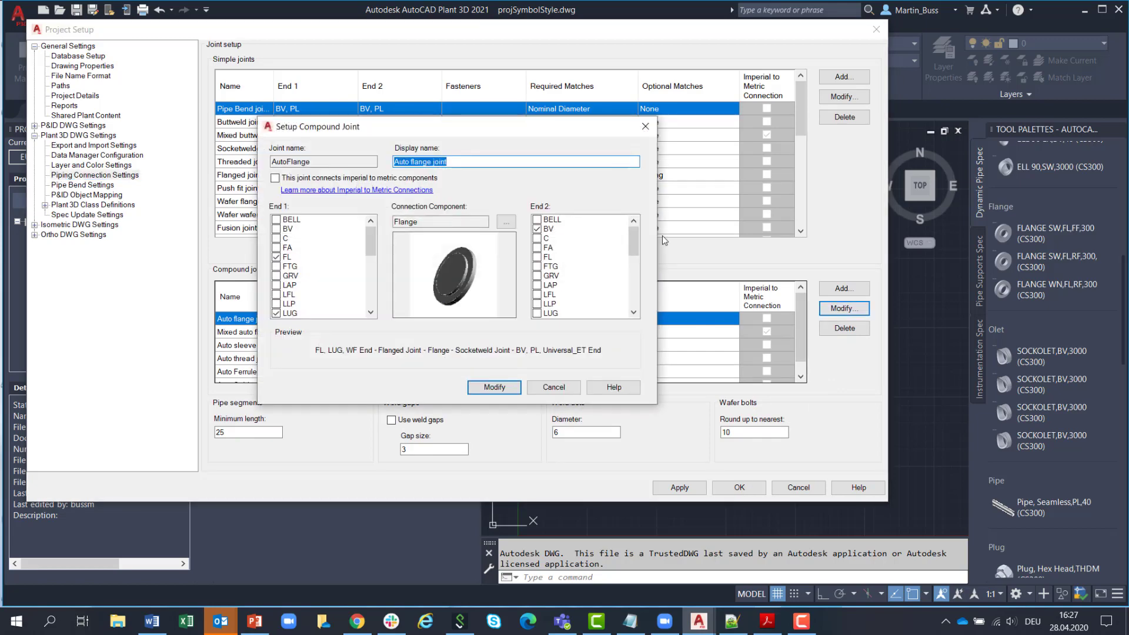
- Review the flange's Required Property Matches, then close all the setup dialogs unchanged
{"action": "left_click", "coordinate": [506, 224]}
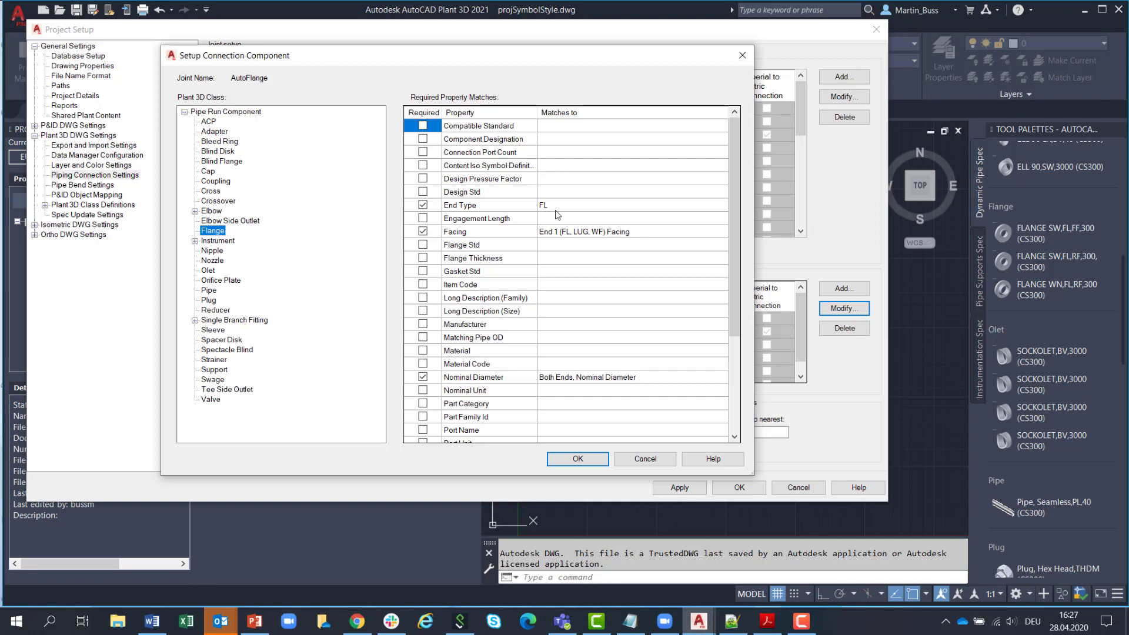
{"action": "left_click_drag", "start_coordinate": [737, 318], "coordinate": [745, 373]}
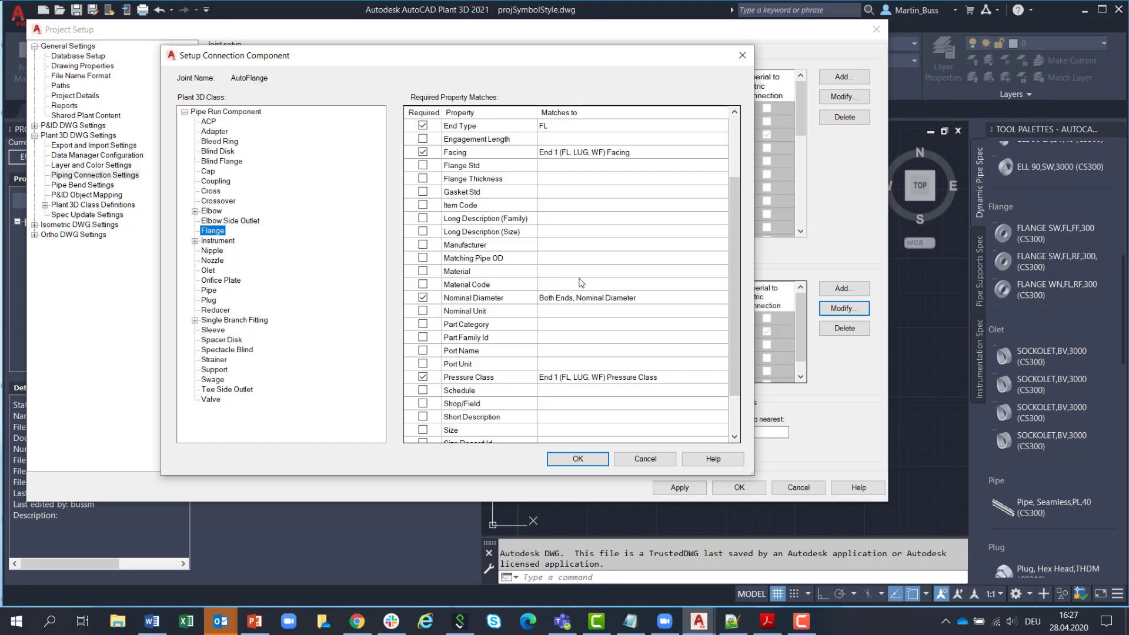
{"action": "left_click", "coordinate": [644, 457]}
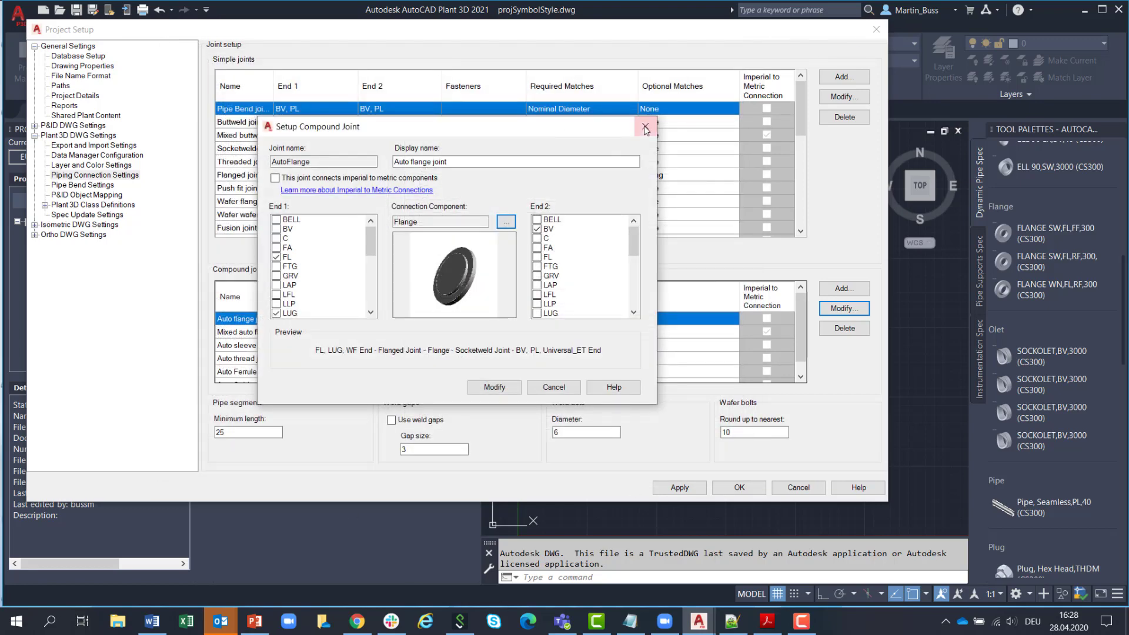
{"action": "left_click", "coordinate": [645, 130]}
{"action": "left_click", "coordinate": [877, 29]}
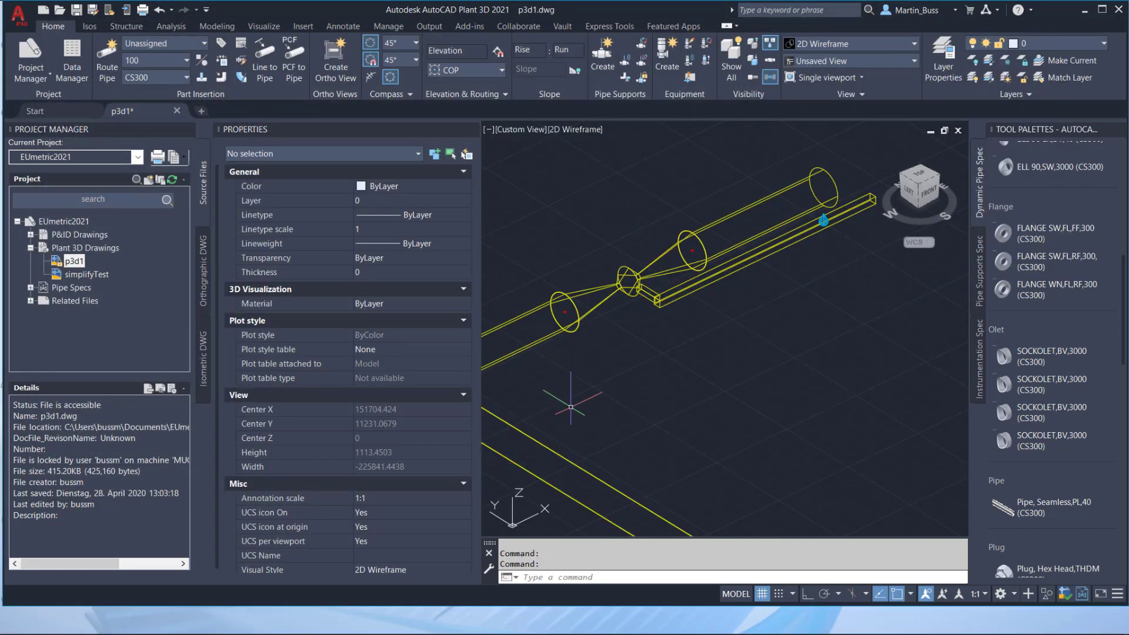
- Return to Concept endcodes.docx and scroll to the Simple joints table (BV, PL, FL, LFL)
{"action": "mouse_move", "coordinate": [297, 633]}
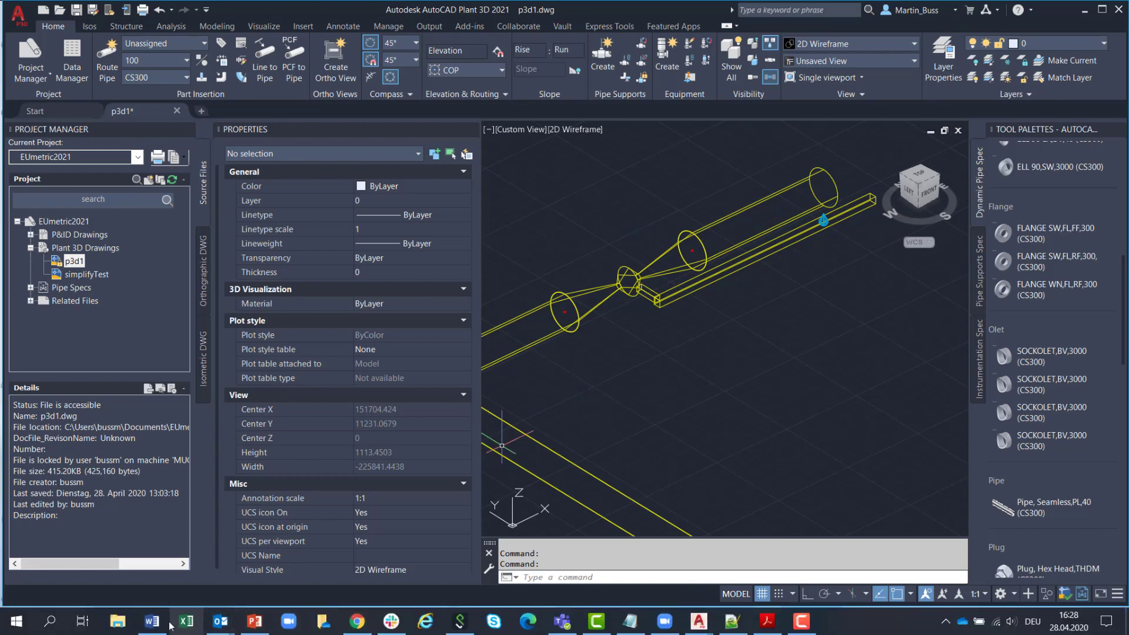
{"action": "left_click", "coordinate": [167, 624]}
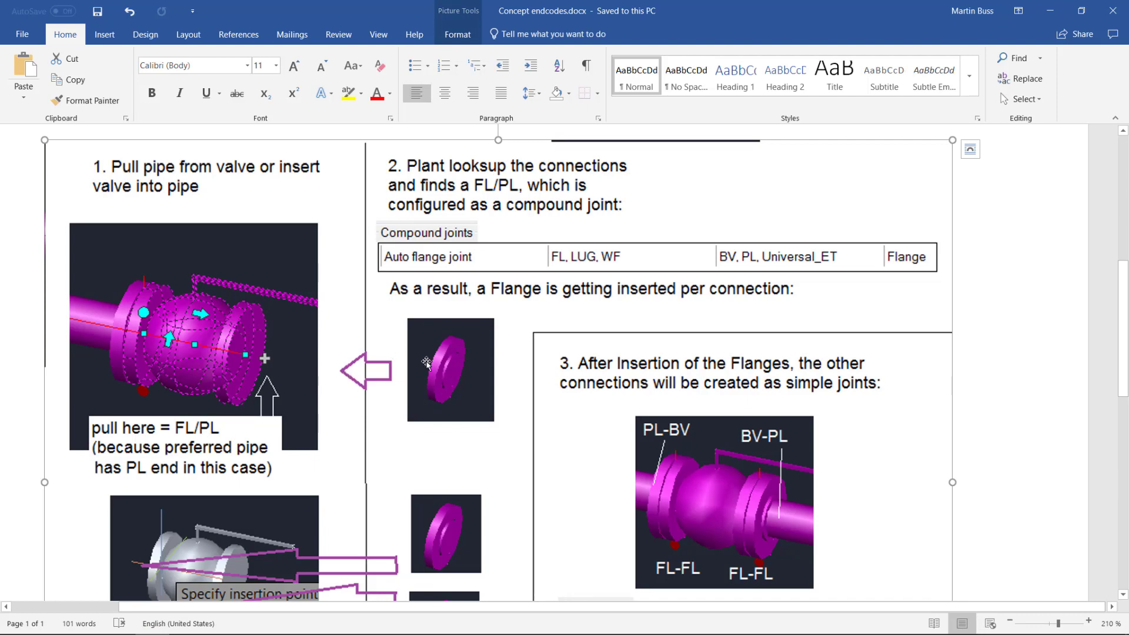
{"action": "left_click_drag", "start_coordinate": [1124, 289], "coordinate": [1128, 329]}
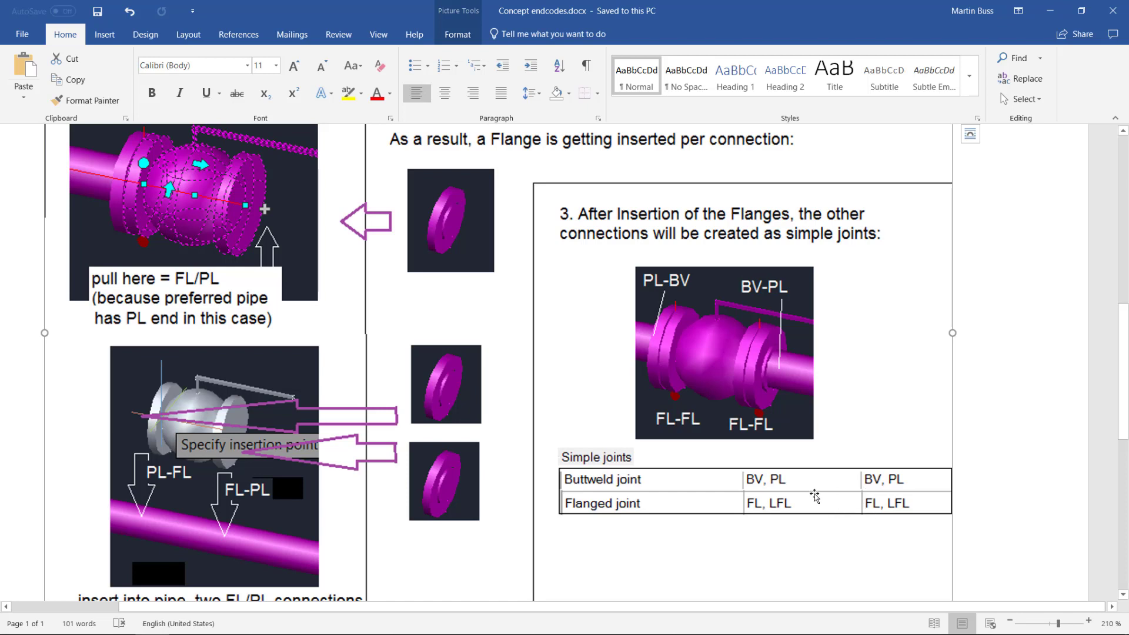
- Bring Concept endcodes.docx back to the front and scroll to the Best practise / troubleshooting notes
{"action": "left_click", "coordinate": [151, 622]}
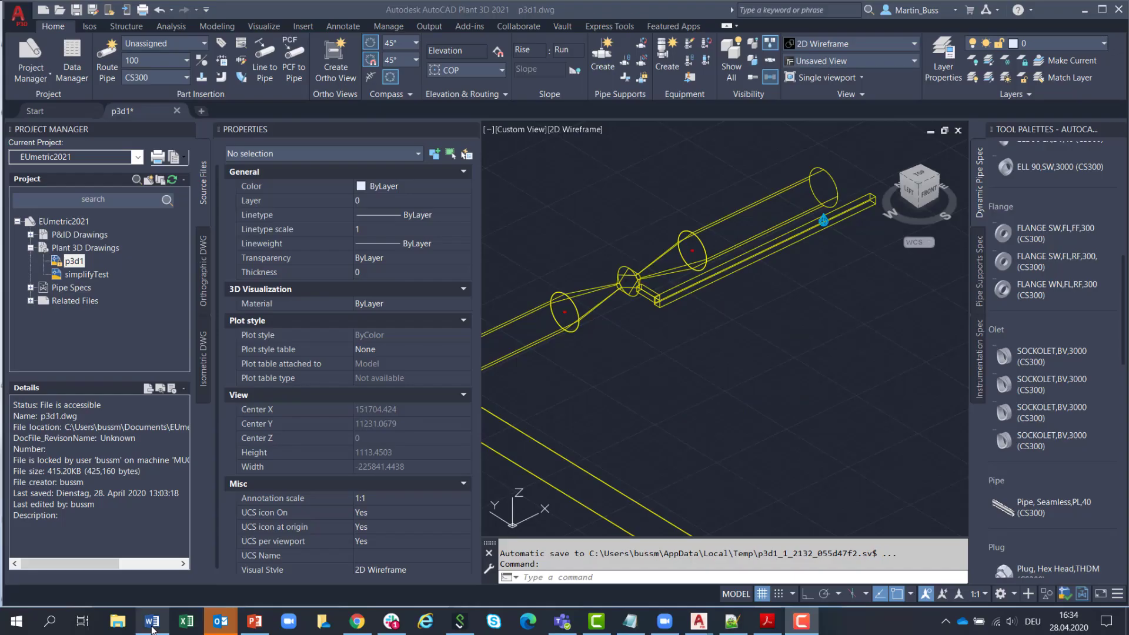
{"action": "left_click", "coordinate": [152, 627]}
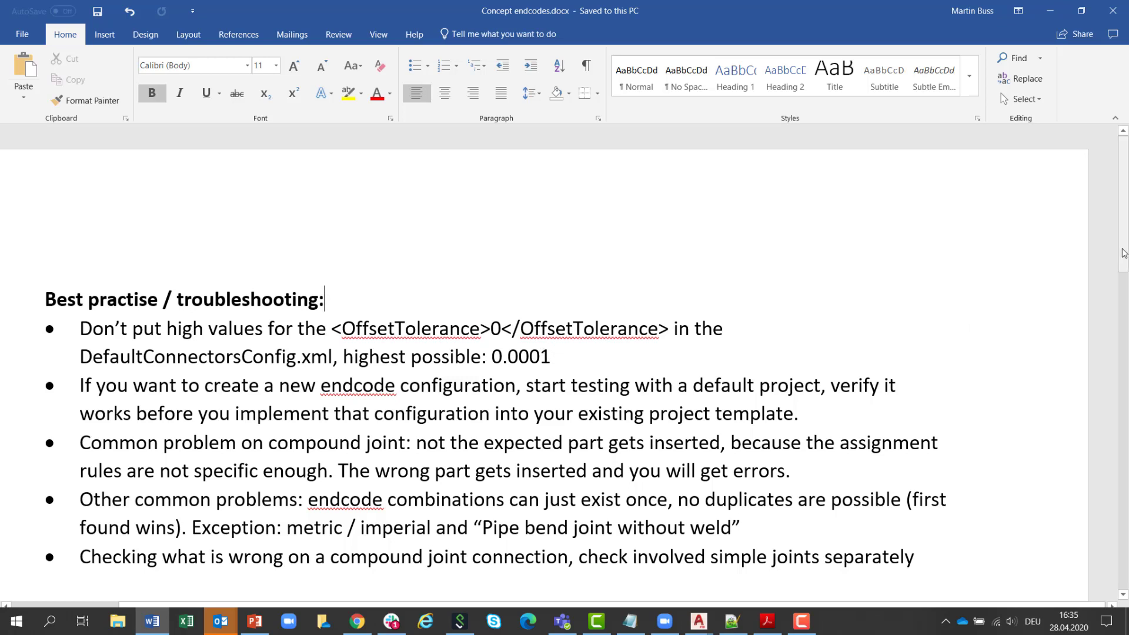
{"action": "left_click_drag", "start_coordinate": [1126, 249], "coordinate": [1126, 256]}
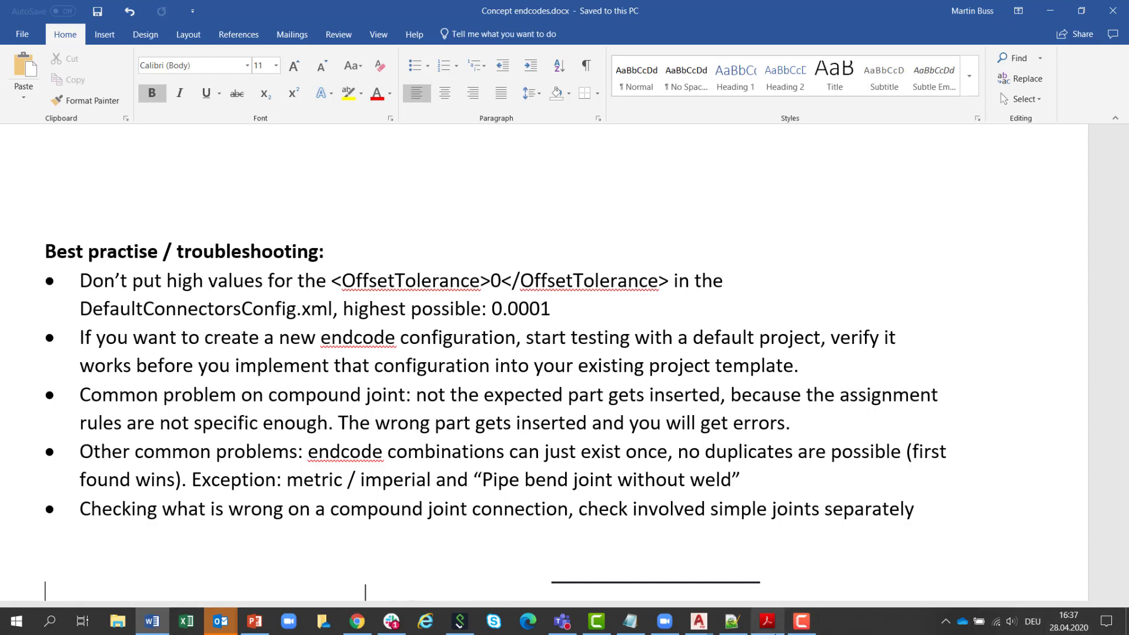
- Return to p3d1, zoom out, and place a FLANGE WN,FL,RF,300 in empty space beside the pipes
{"action": "mouse_move", "coordinate": [699, 621]}
{"action": "left_click", "coordinate": [764, 542]}
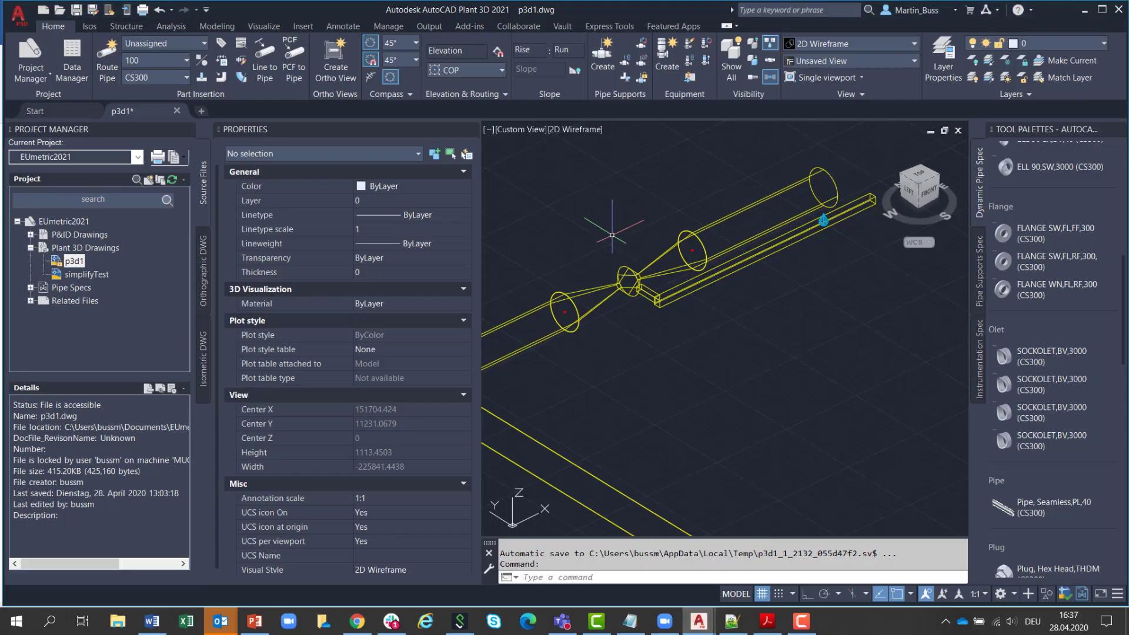
{"action": "scroll", "coordinate": [751, 270], "scroll_direction": "down", "scroll_amount": 4}
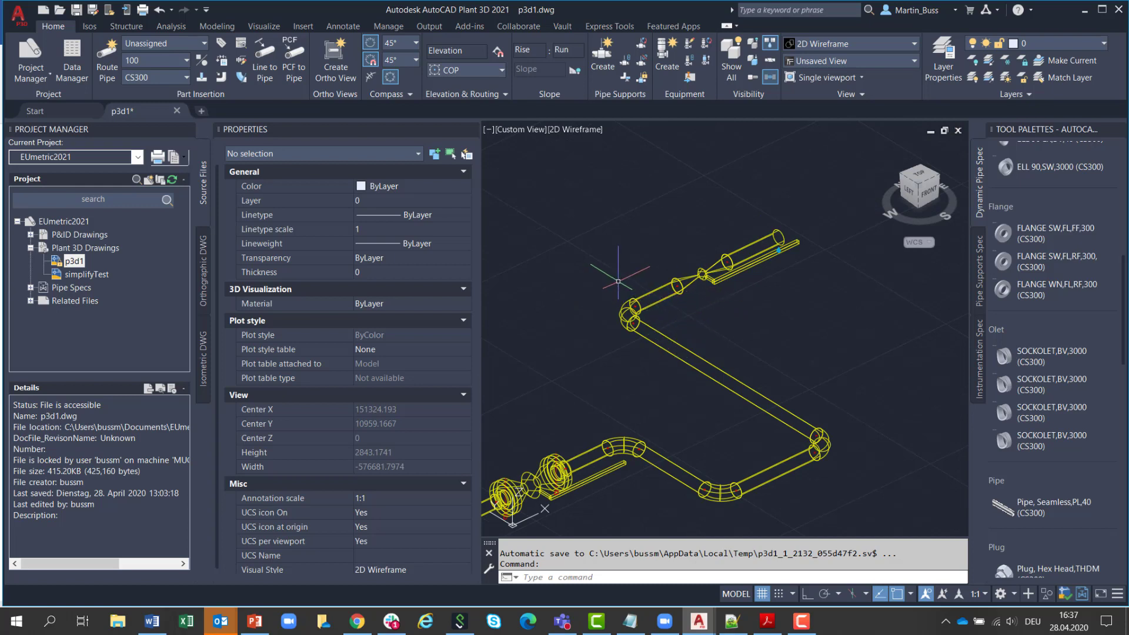
{"action": "scroll", "coordinate": [623, 289], "scroll_direction": "down", "scroll_amount": 2}
{"action": "left_click", "coordinate": [1035, 290]}
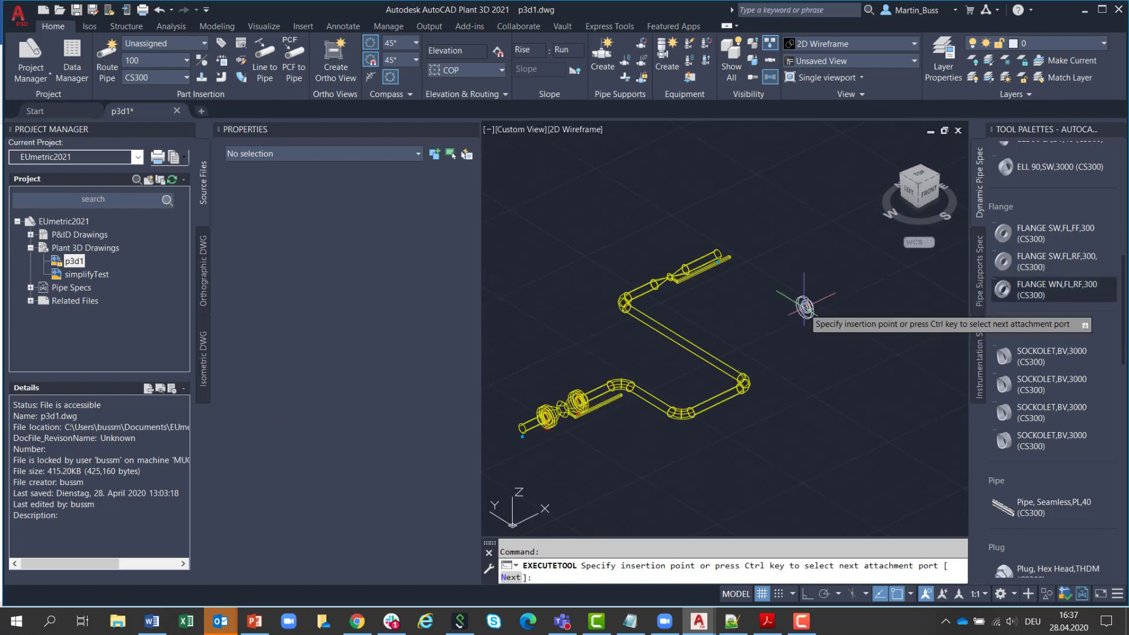
{"action": "left_click", "coordinate": [779, 300]}
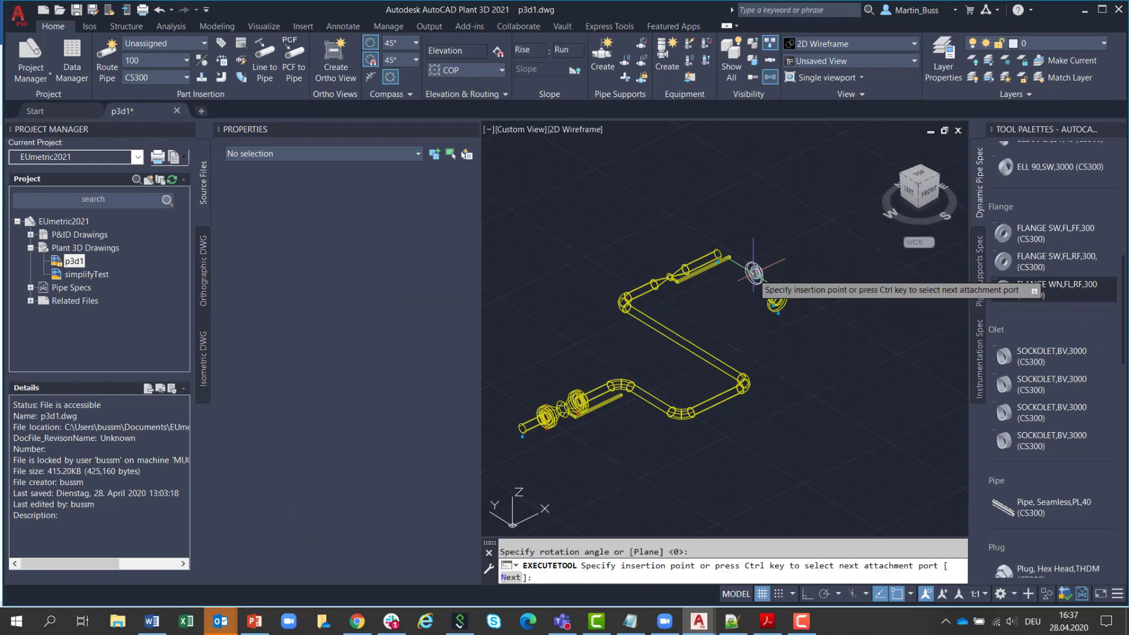
{"action": "key", "text": "Escape"}
- Place a second FLANGE WN,FL,RF,300 onto the existing flange
{"action": "scroll", "coordinate": [782, 297], "scroll_direction": "up", "scroll_amount": 5}
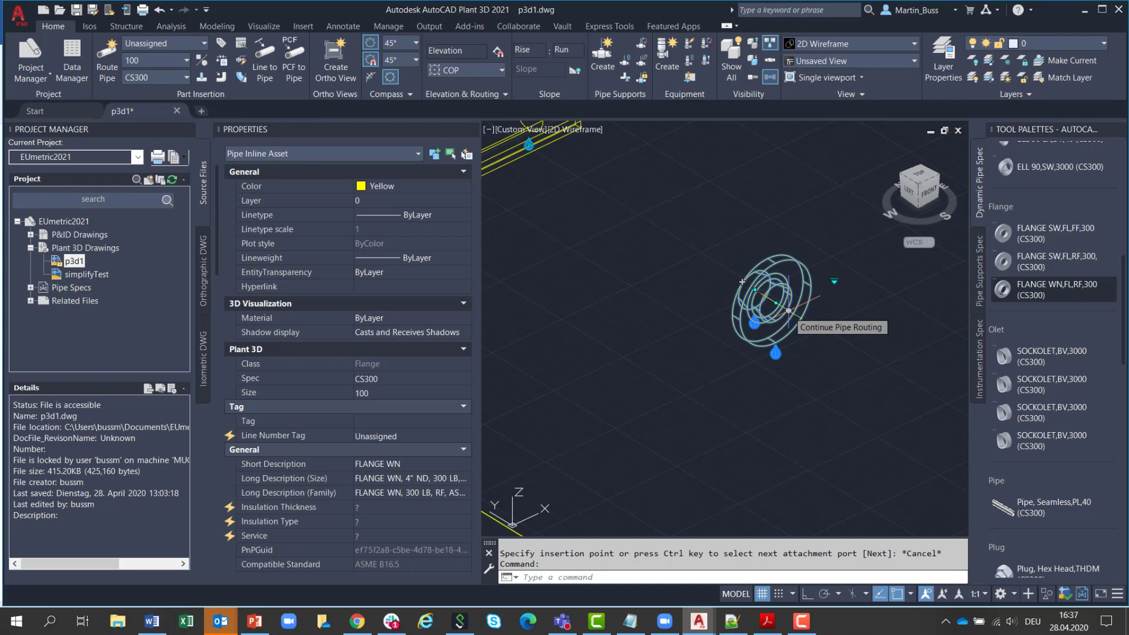
{"action": "left_click", "coordinate": [1035, 290]}
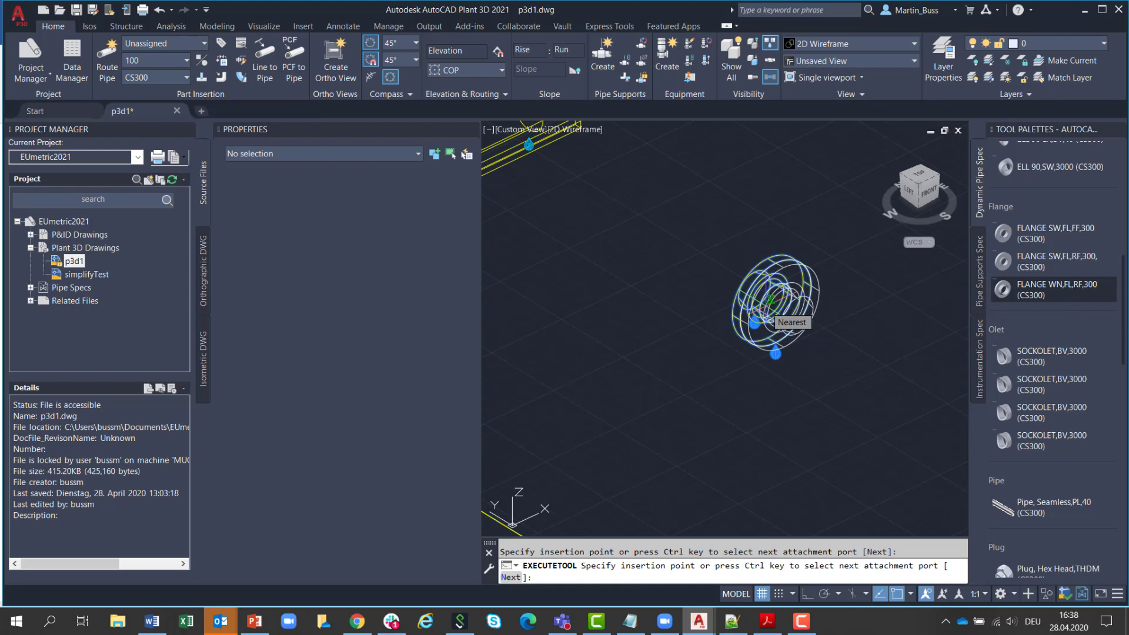
{"action": "left_click", "coordinate": [770, 301]}
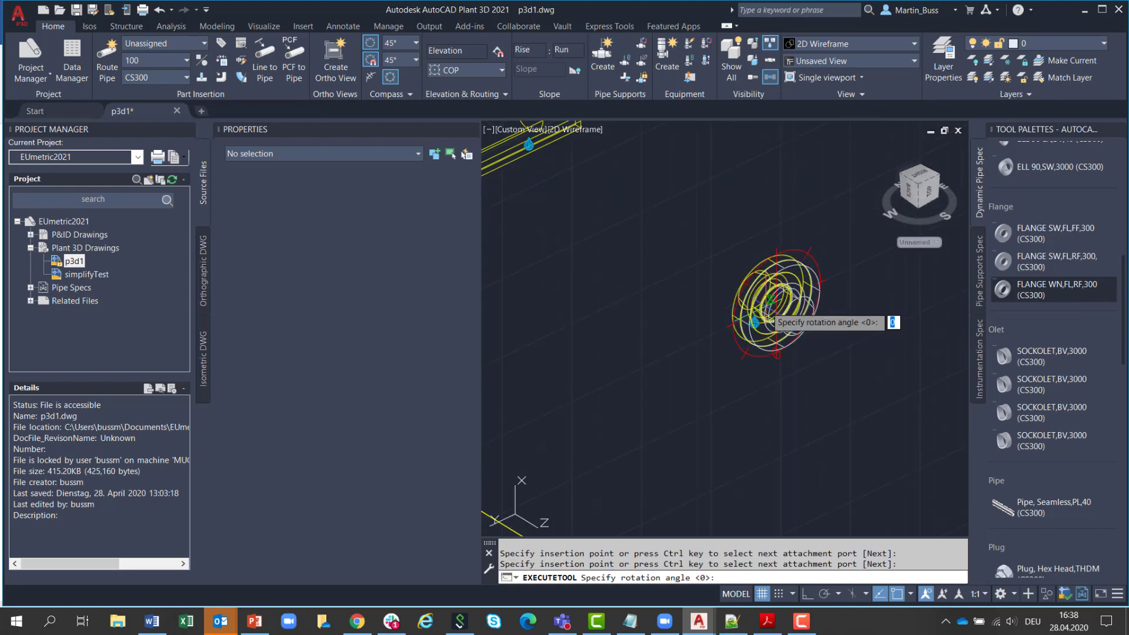
{"action": "key", "text": "Escape"}
{"action": "key", "text": "Escape"}
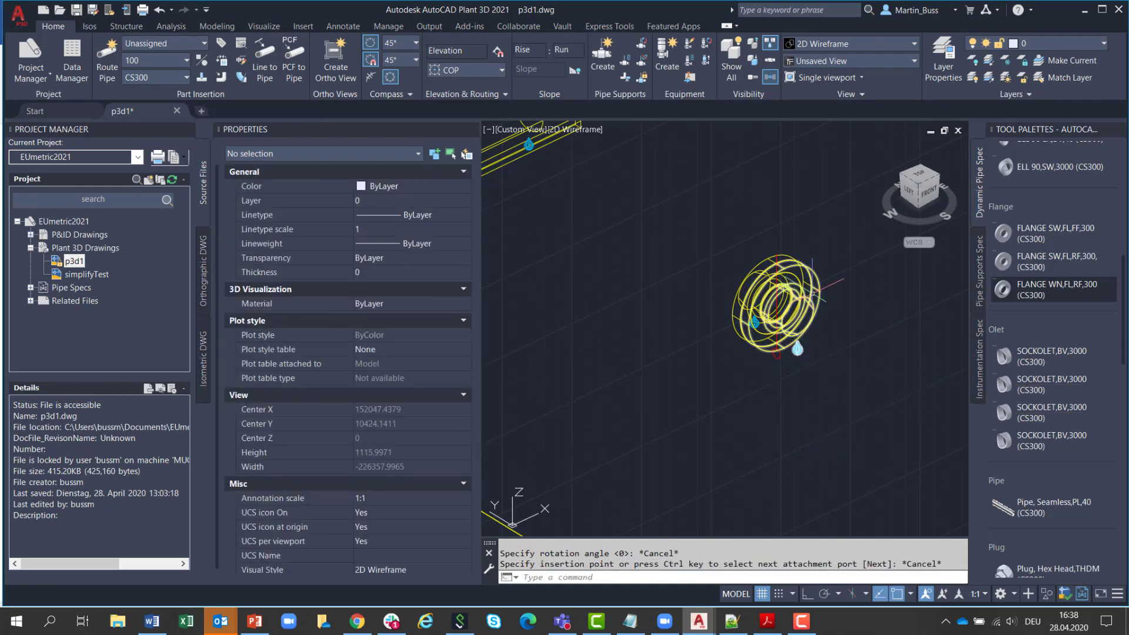
- Delete the duplicate flange and route a short pipe out from the standalone size-100 flange
{"action": "left_click", "coordinate": [782, 300]}
{"action": "key", "text": "Delete"}
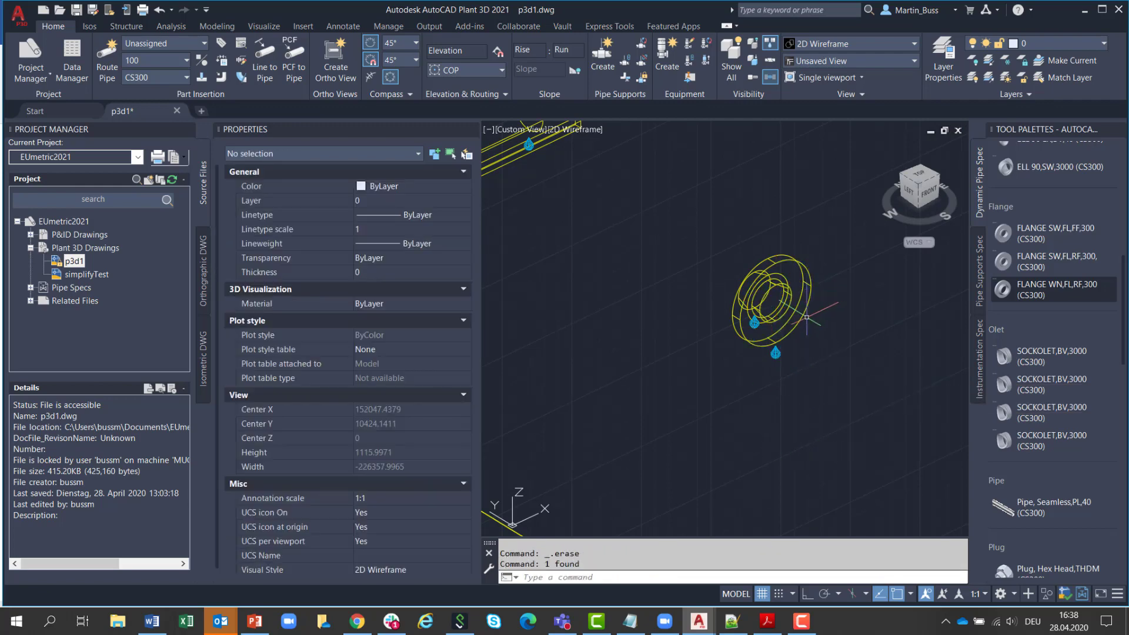
{"action": "left_click", "coordinate": [764, 294]}
{"action": "left_click", "coordinate": [776, 353]}
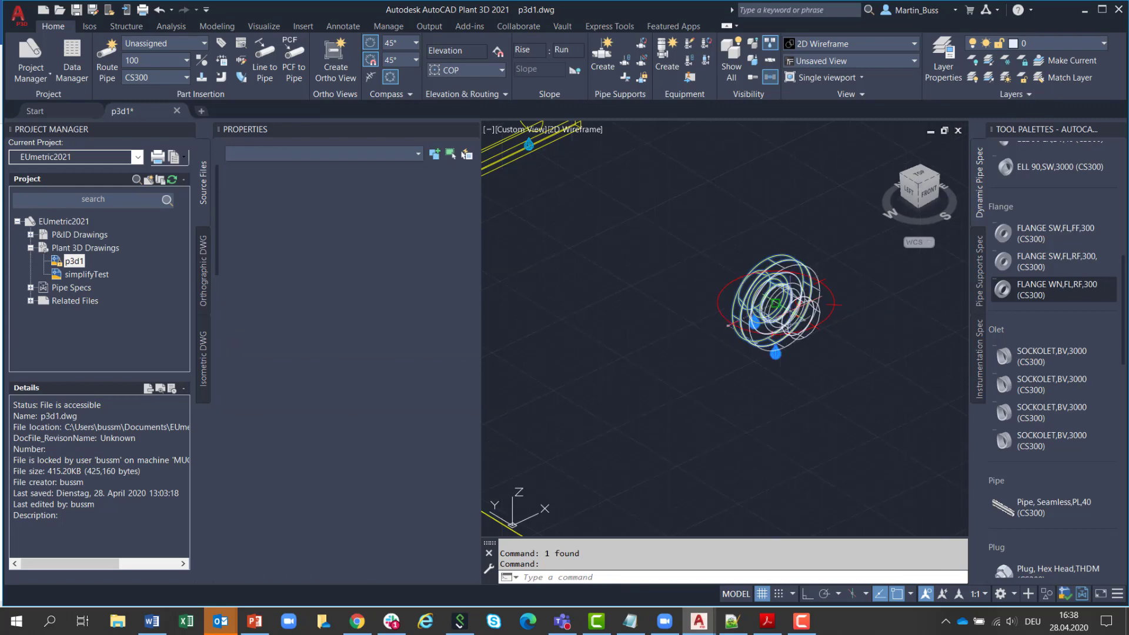
{"action": "left_click", "coordinate": [883, 362]}
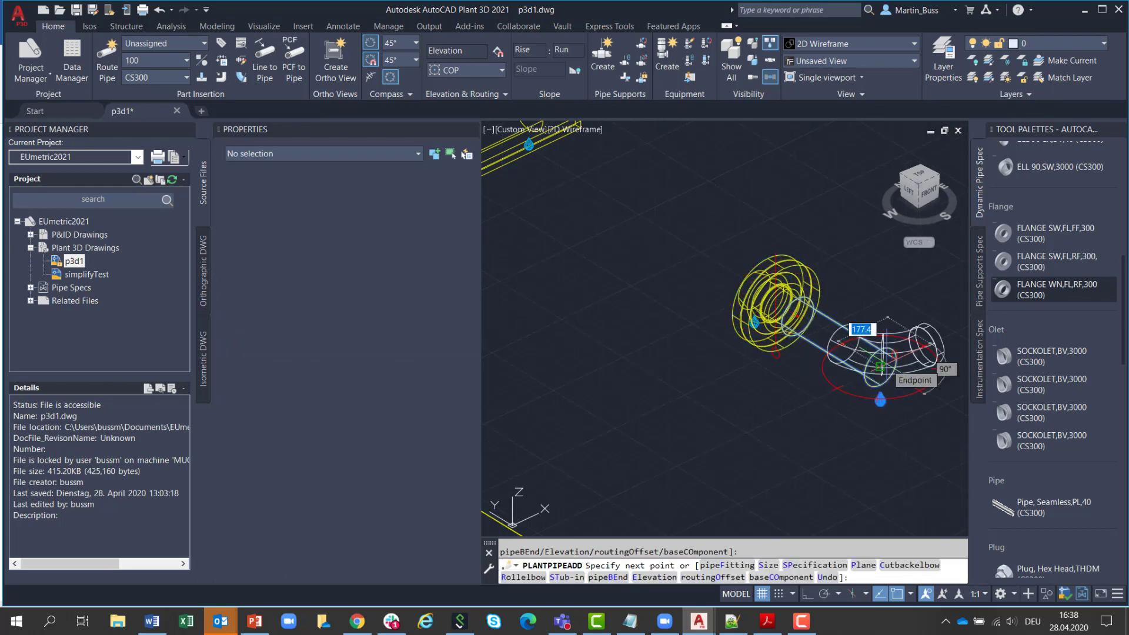
{"action": "key", "text": "Escape"}
{"action": "scroll", "coordinate": [776, 284], "scroll_direction": "down", "scroll_amount": 3}
{"action": "scroll", "coordinate": [776, 284], "scroll_direction": "up", "scroll_amount": 3}
{"action": "scroll", "coordinate": [776, 284], "scroll_direction": "down", "scroll_amount": 3}
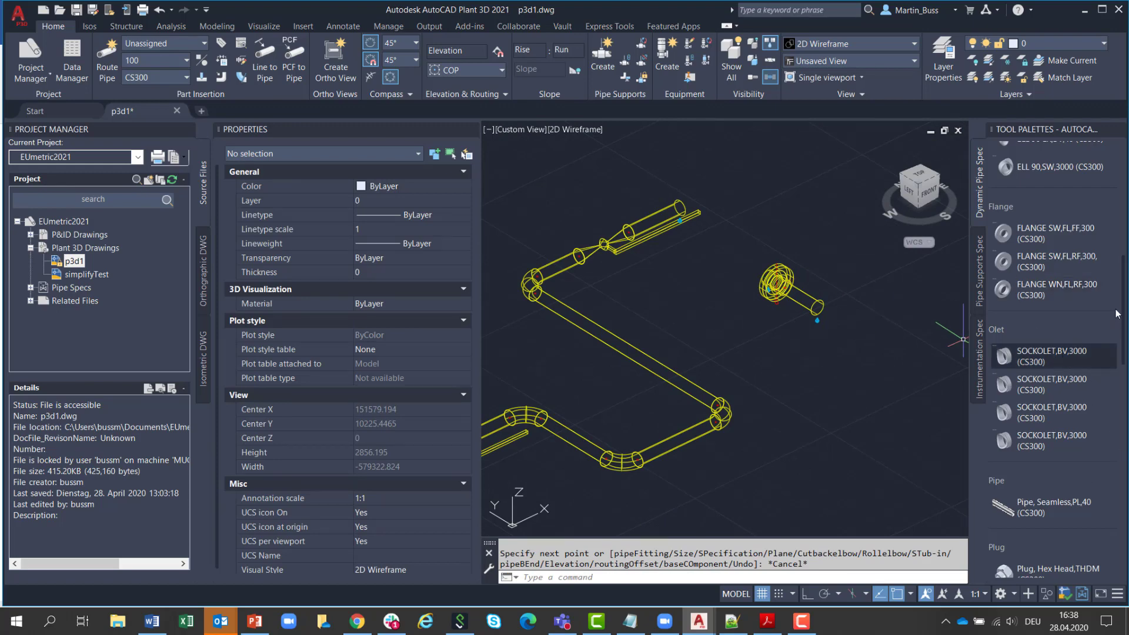
{"action": "scroll", "coordinate": [966, 340], "scroll_direction": "down", "scroll_amount": 3}
{"action": "scroll", "coordinate": [794, 405], "scroll_direction": "up", "scroll_amount": 5}
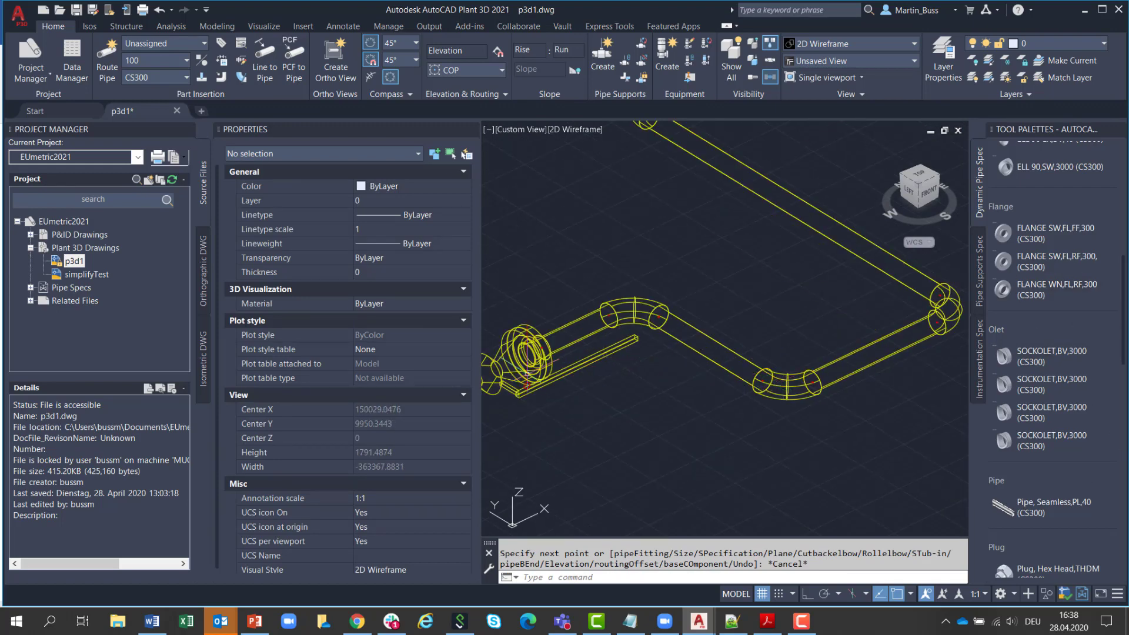
- Move the size-100 CS300 plug valve onto the diagonal pipe, inline between flanges
{"action": "left_click", "coordinate": [509, 369]}
{"action": "scroll", "coordinate": [518, 389], "scroll_direction": "down", "scroll_amount": 2}
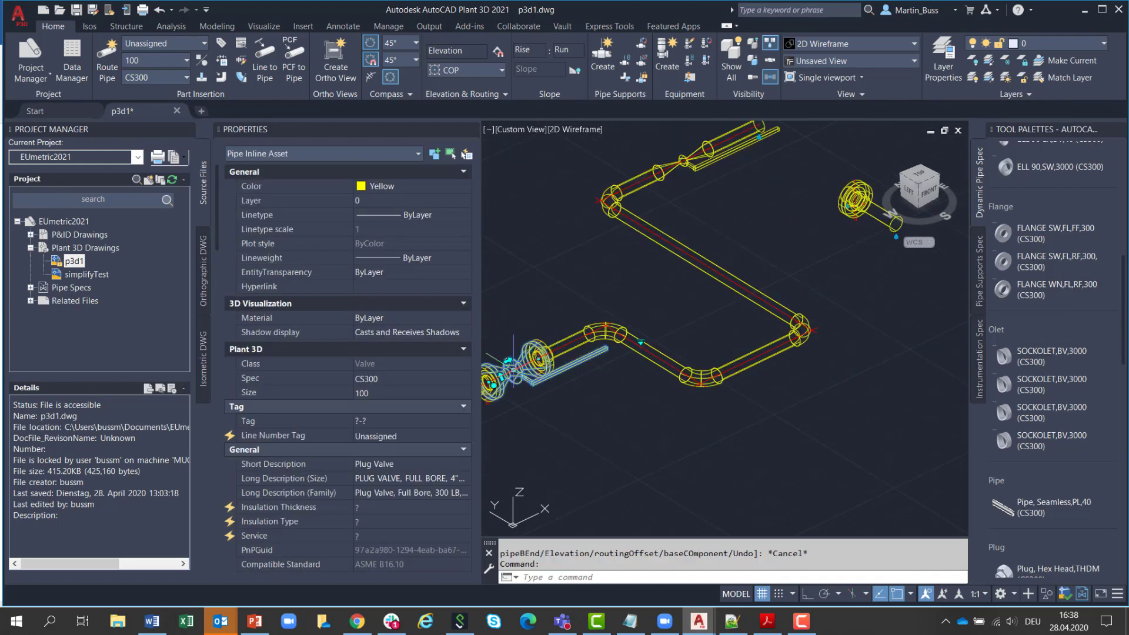
{"action": "left_click", "coordinate": [509, 368]}
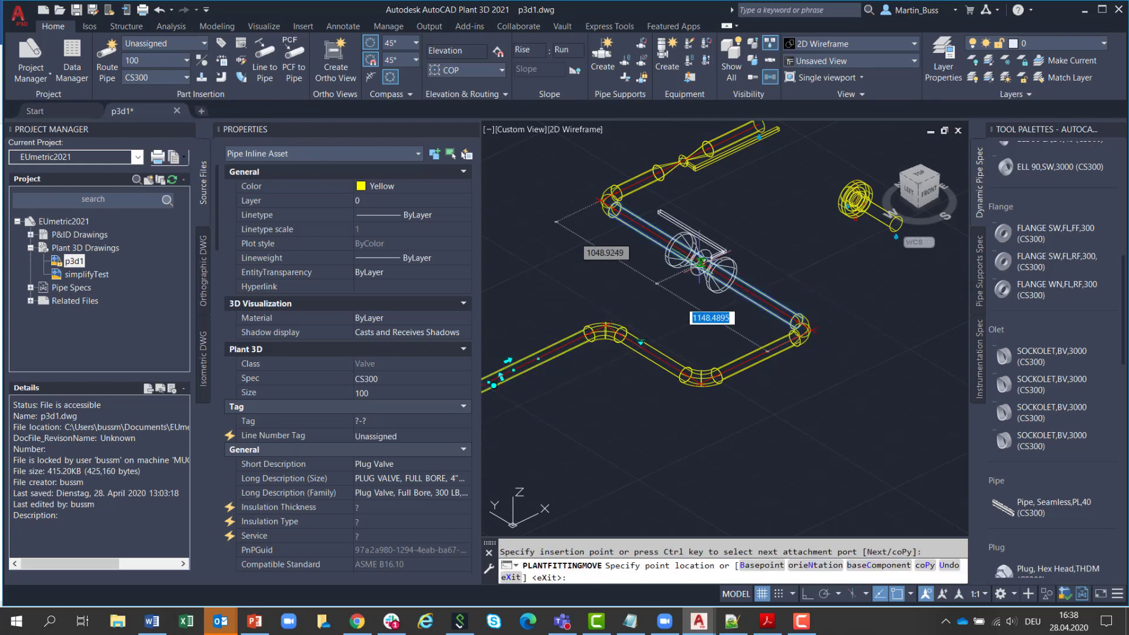
{"action": "left_click", "coordinate": [702, 263]}
{"action": "scroll", "coordinate": [717, 271], "scroll_direction": "up", "scroll_amount": 3}
{"action": "scroll", "coordinate": [675, 270], "scroll_direction": "down", "scroll_amount": 4}
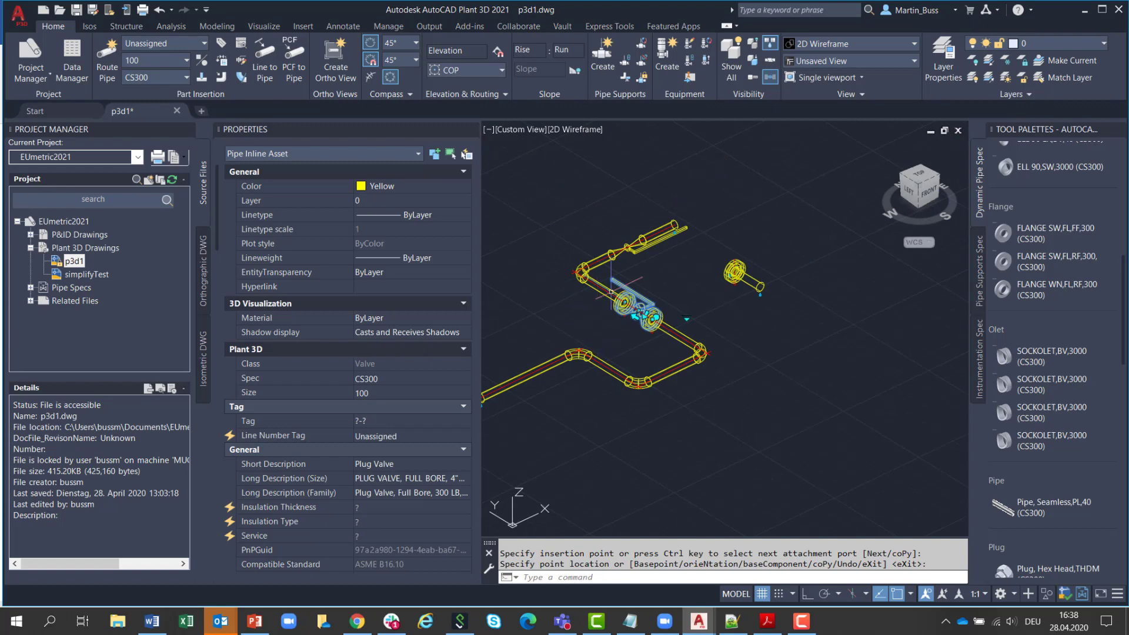
{"action": "scroll", "coordinate": [730, 273], "scroll_direction": "up", "scroll_amount": 5}
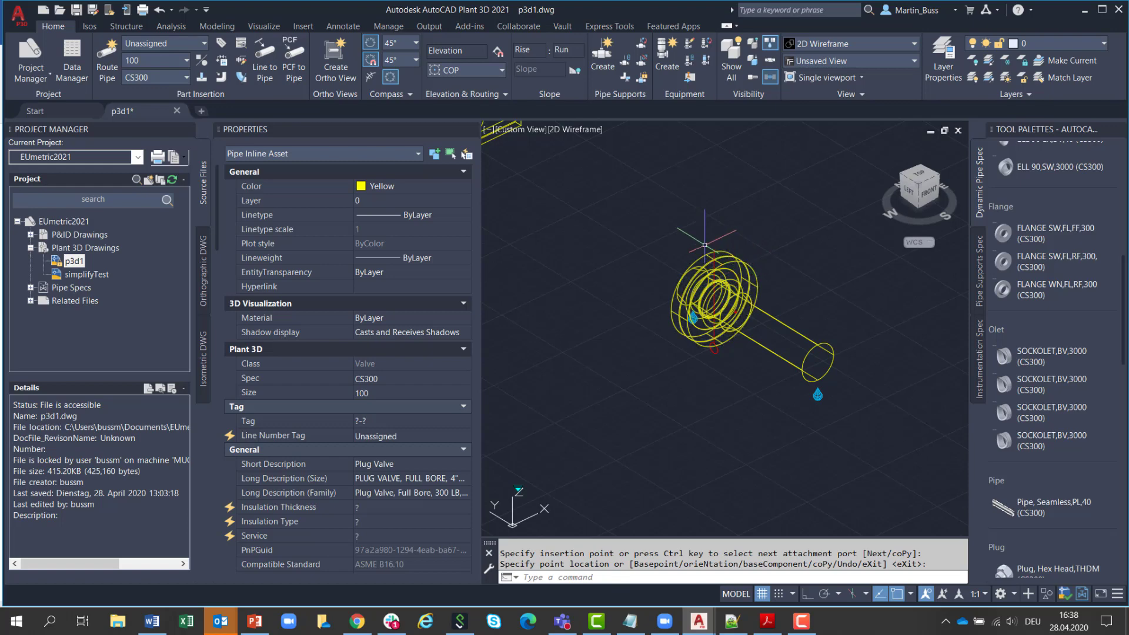
{"action": "scroll", "coordinate": [785, 285], "scroll_direction": "down", "scroll_amount": 5}
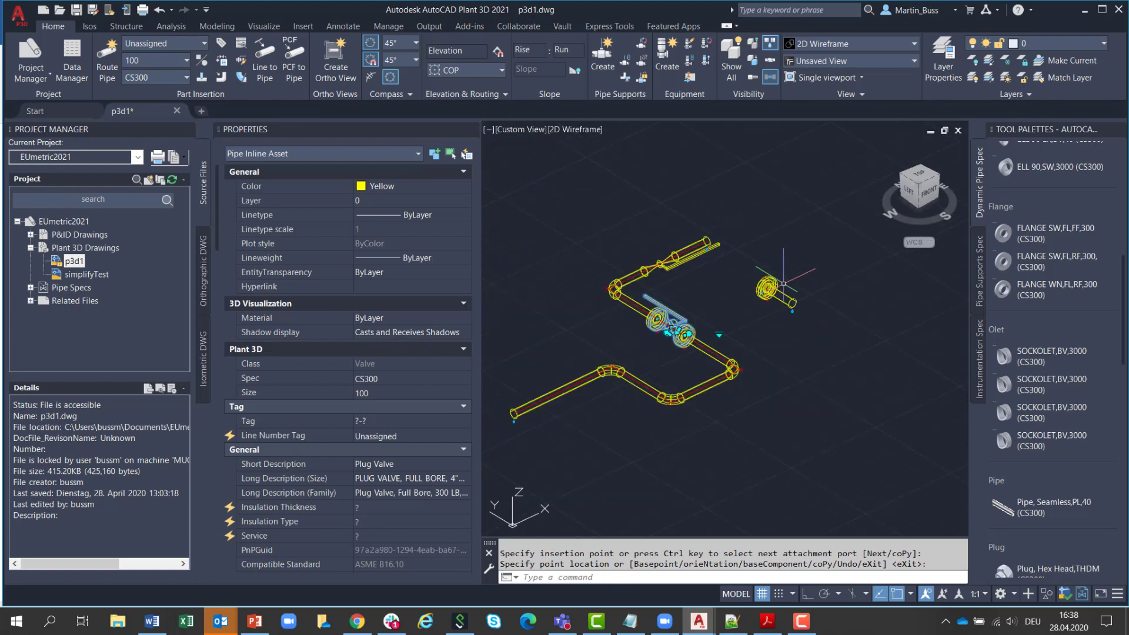
{"action": "scroll", "coordinate": [699, 307], "scroll_direction": "up", "scroll_amount": 2}
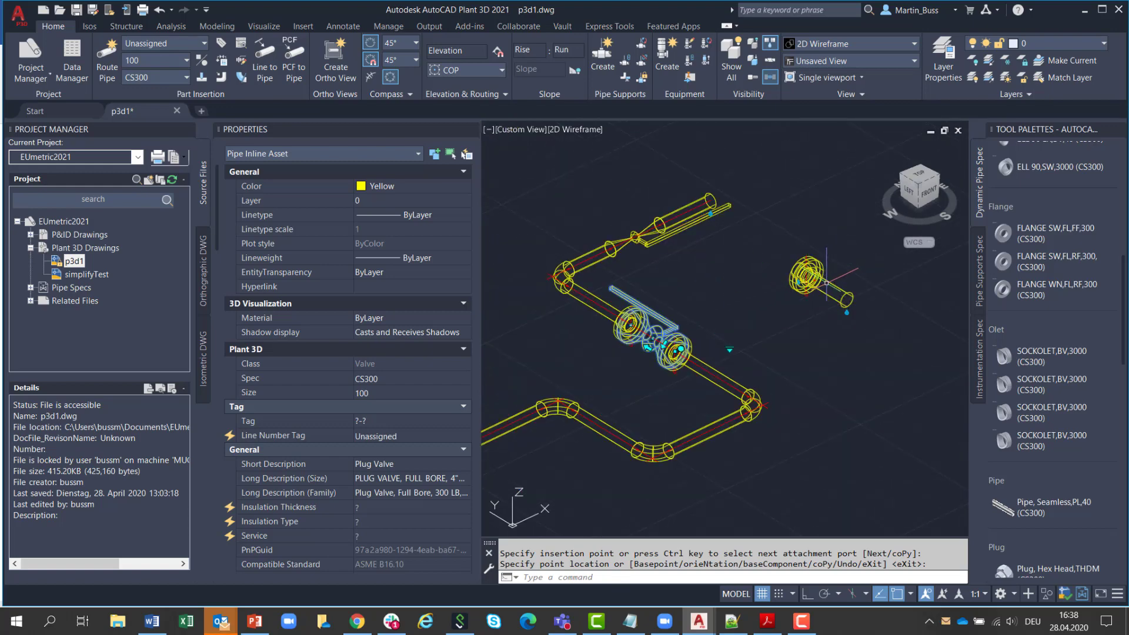